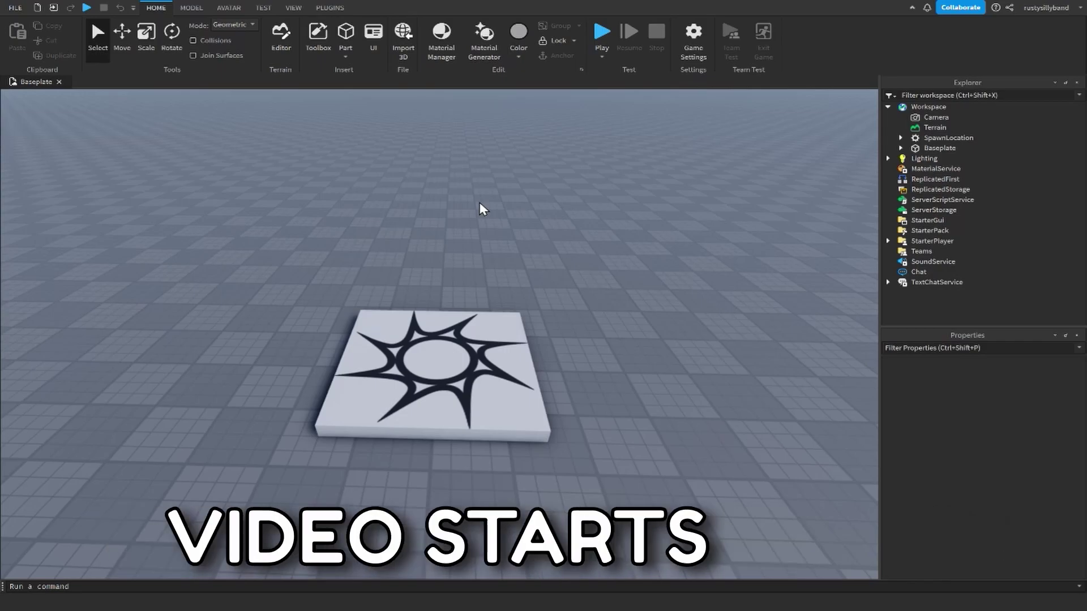
Add a new folder to Workspace and name it Tycoons.
scroll(517, 210, down, 3)
scroll(516, 211, up, 3)
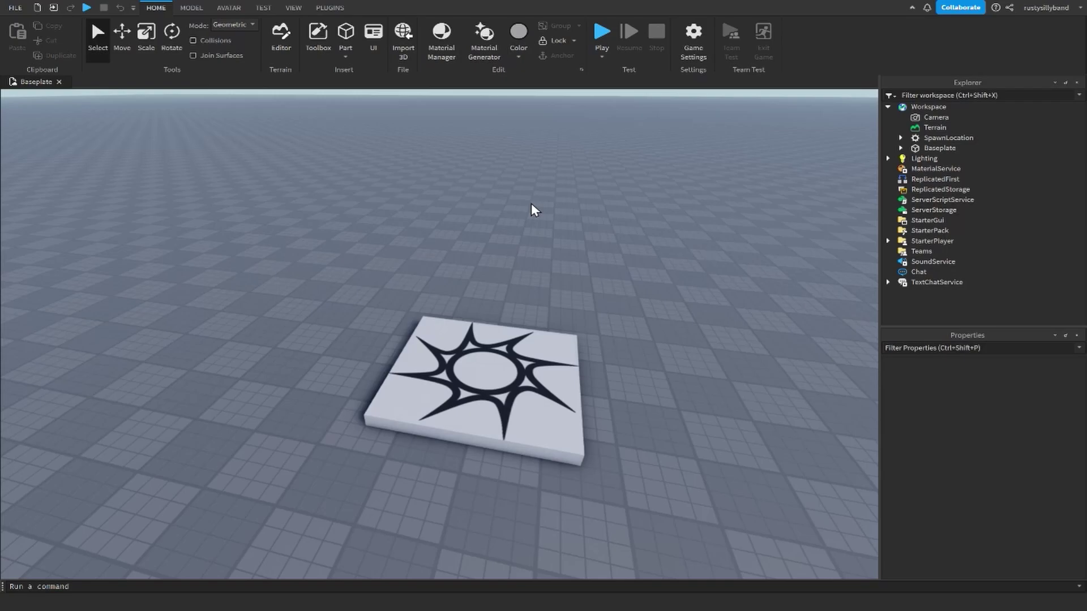
scroll(563, 223, down, 2)
right_drag(562, 223, 562, 222)
scroll(562, 222, up, 2)
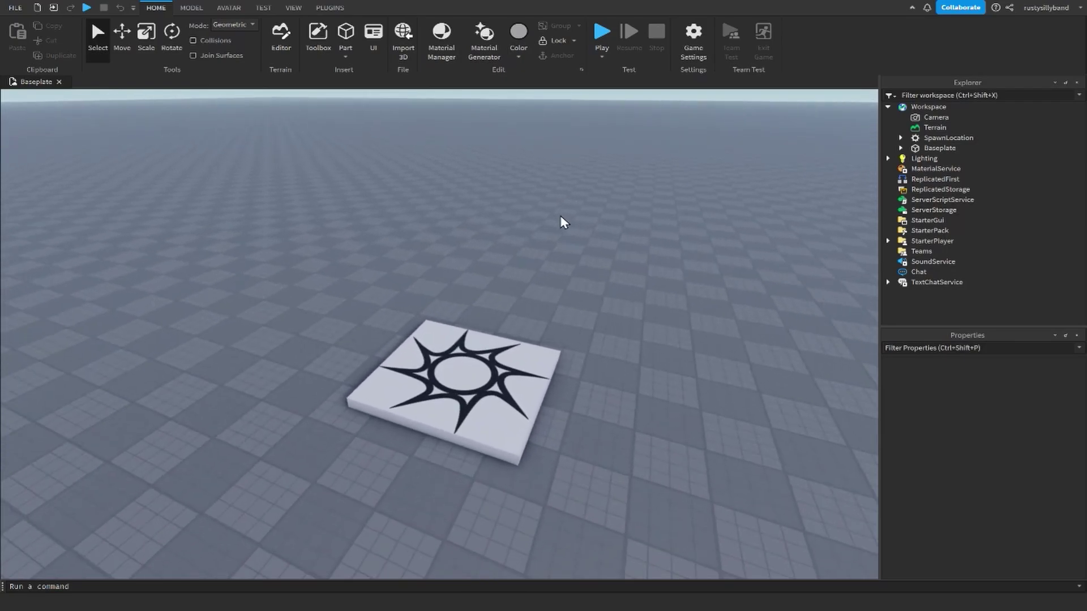
key(s)
key(d)
key(w)
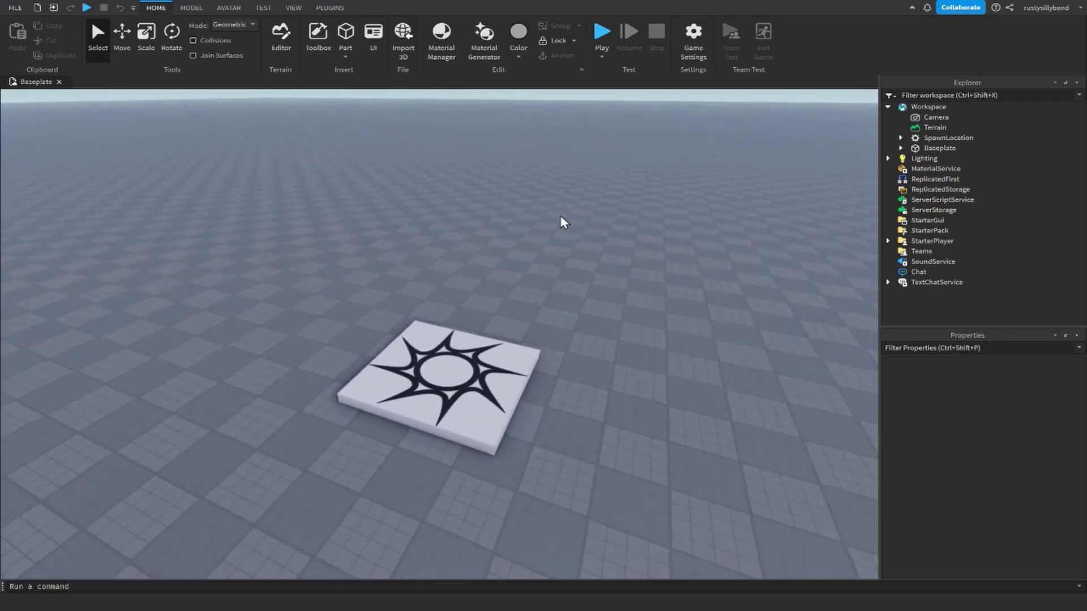
key(s)
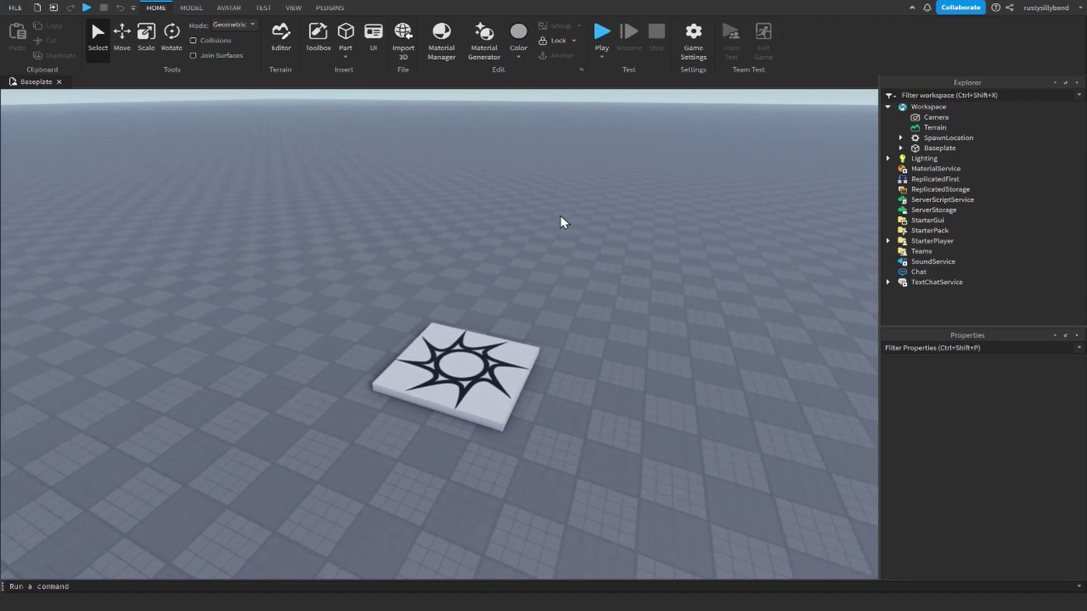
key(w)
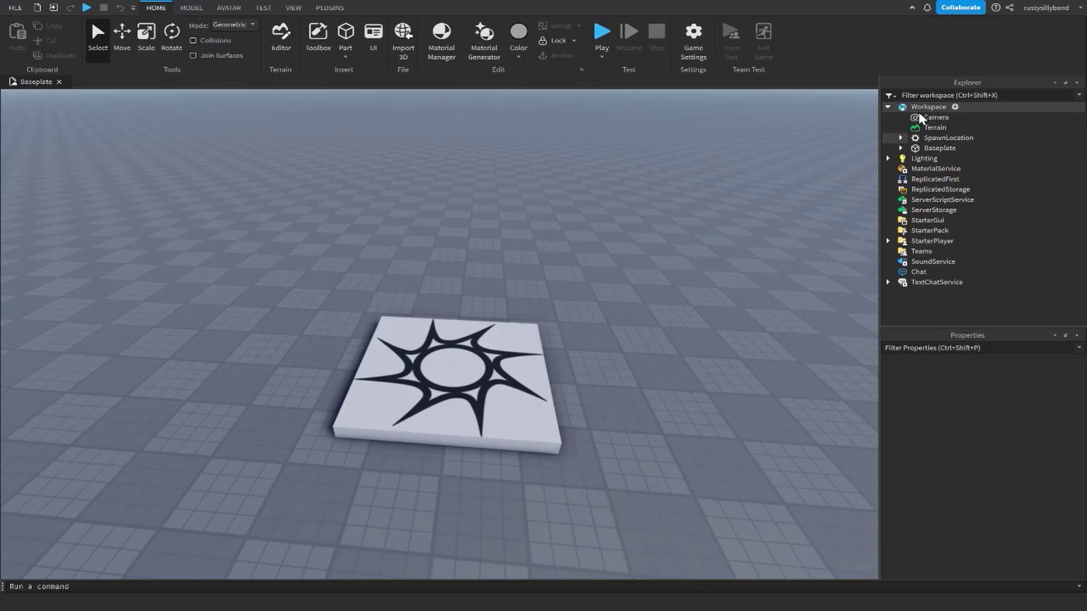
click(956, 107)
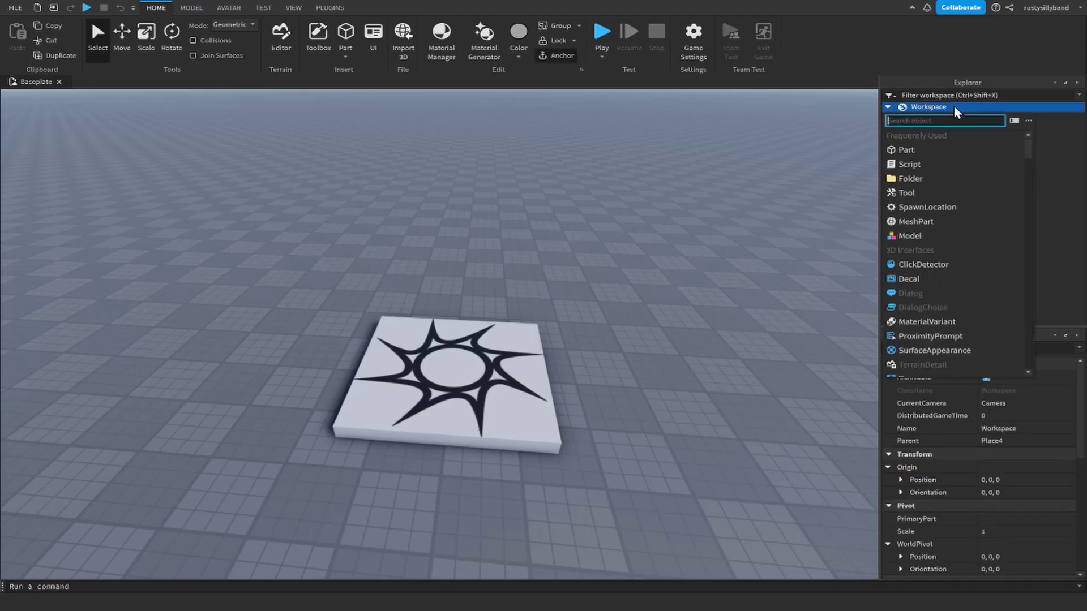
key(Escape)
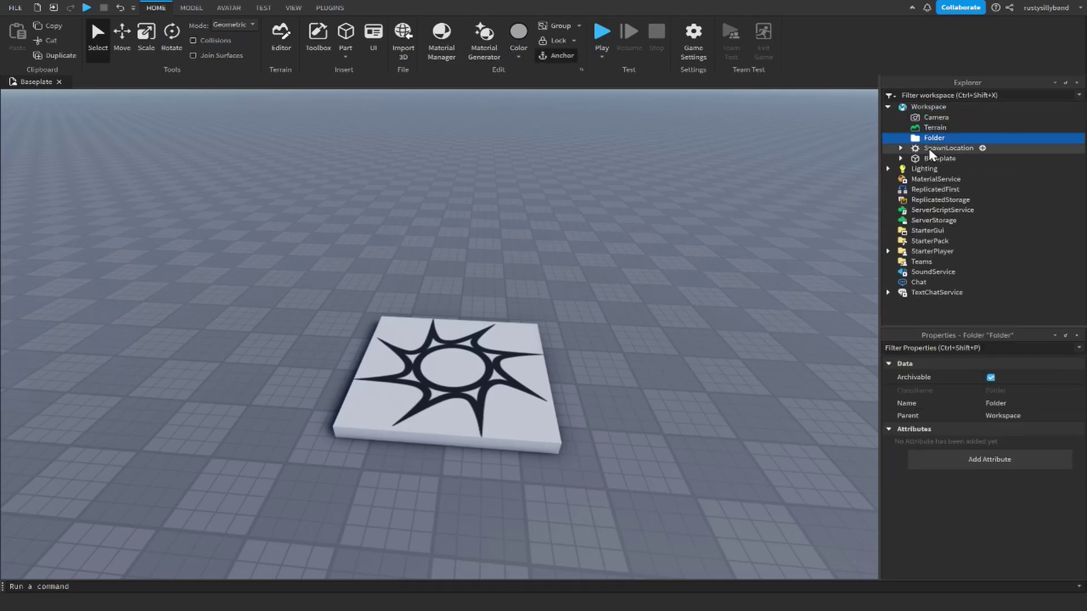
double_click(923, 140)
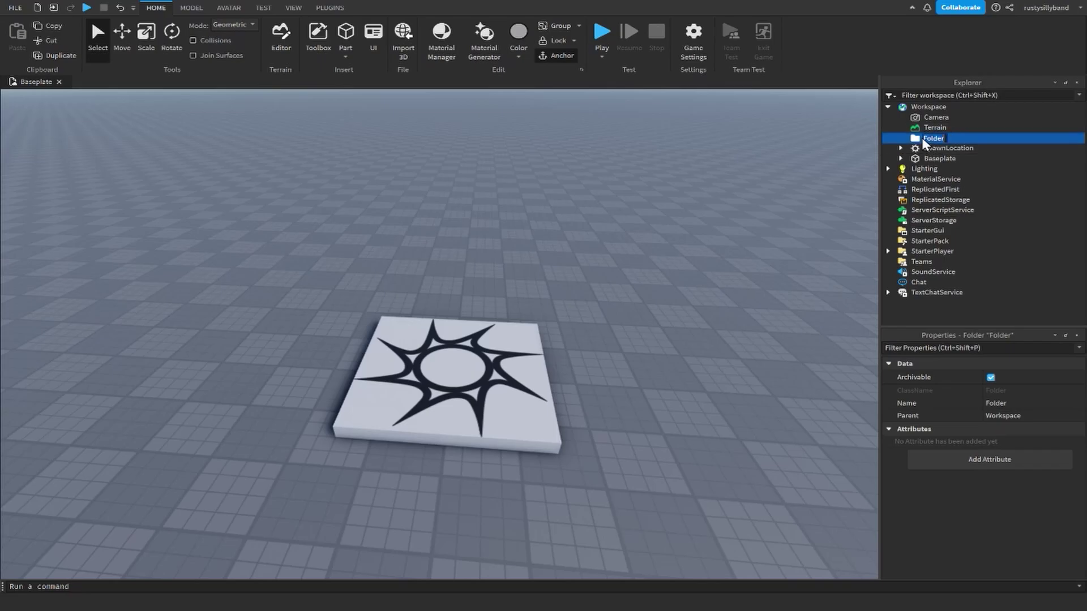
text(Tycoons)
key(Return)
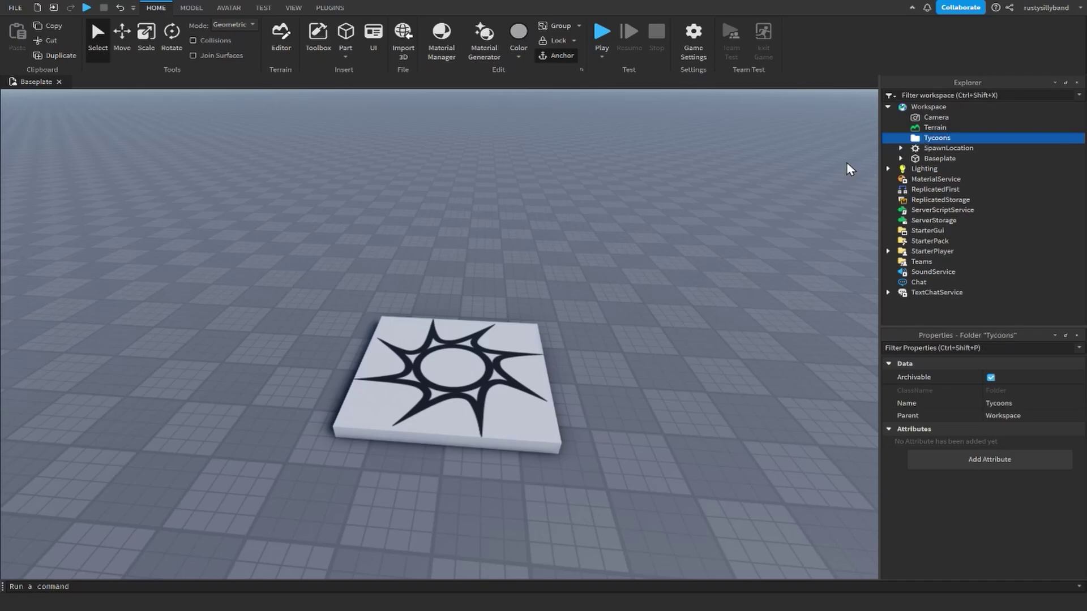
Insert a Model into the Tycoons folder and name it Tycoon.
right_click(937, 143)
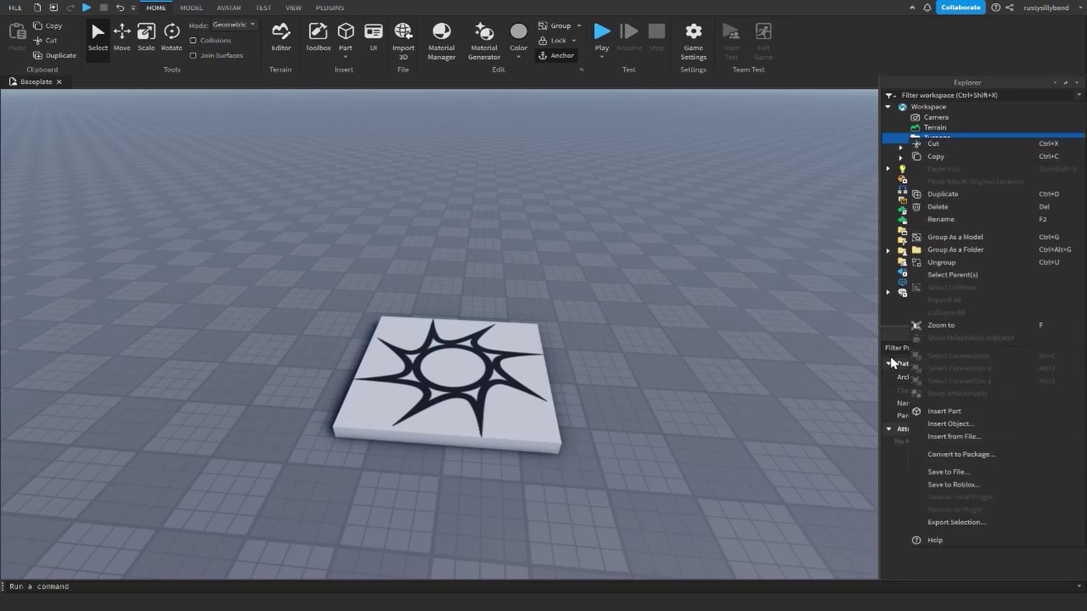
click(958, 424)
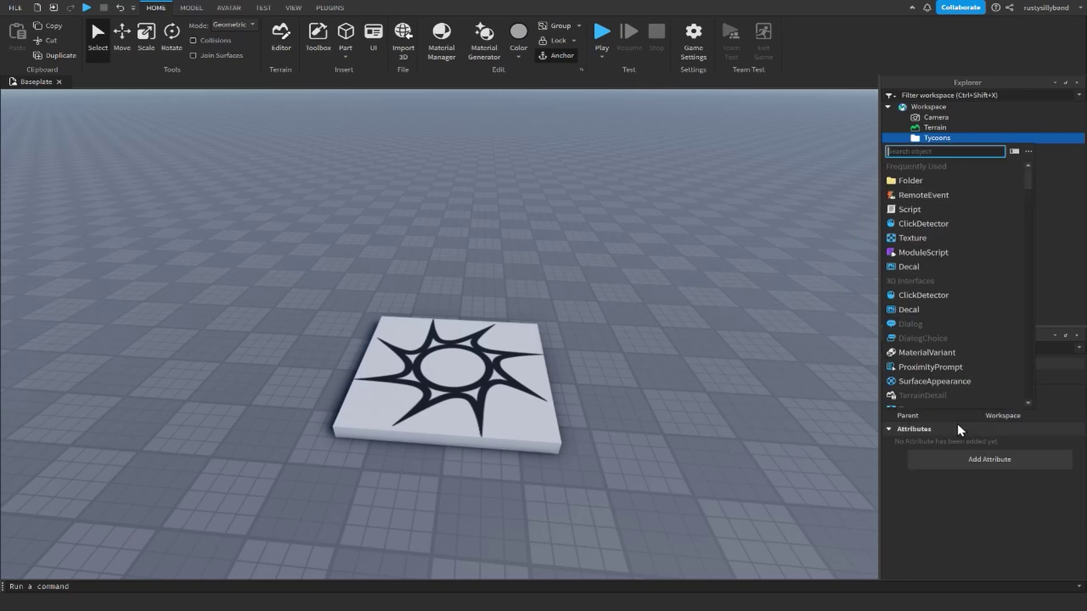
text(model)
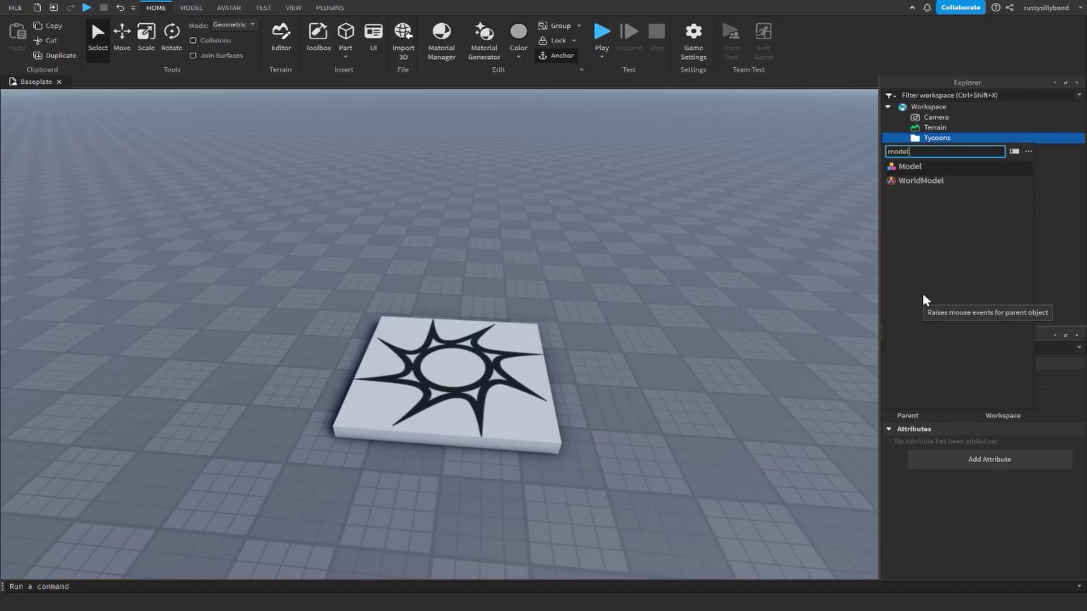
click(915, 170)
key(F2)
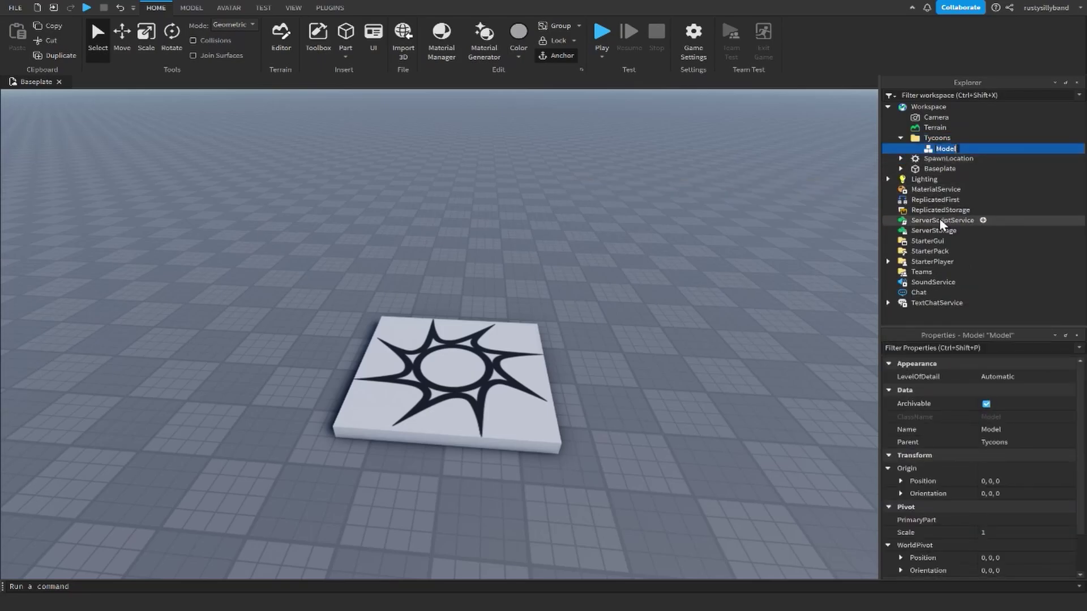
text(Tycoon)
key(Return)
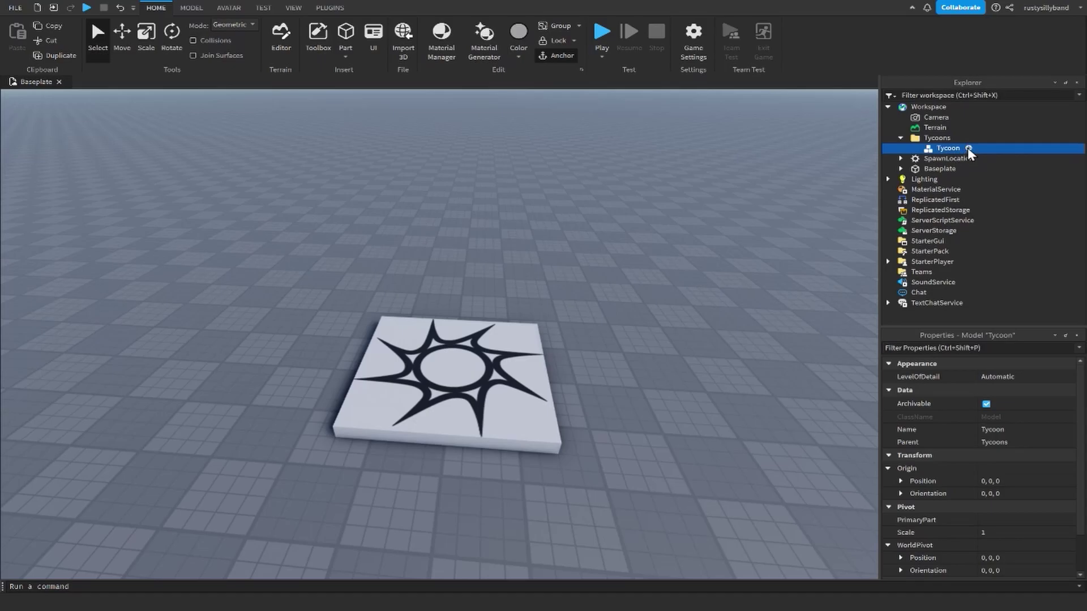
Insert a folder named Buttons into the Tycoon model.
click(969, 149)
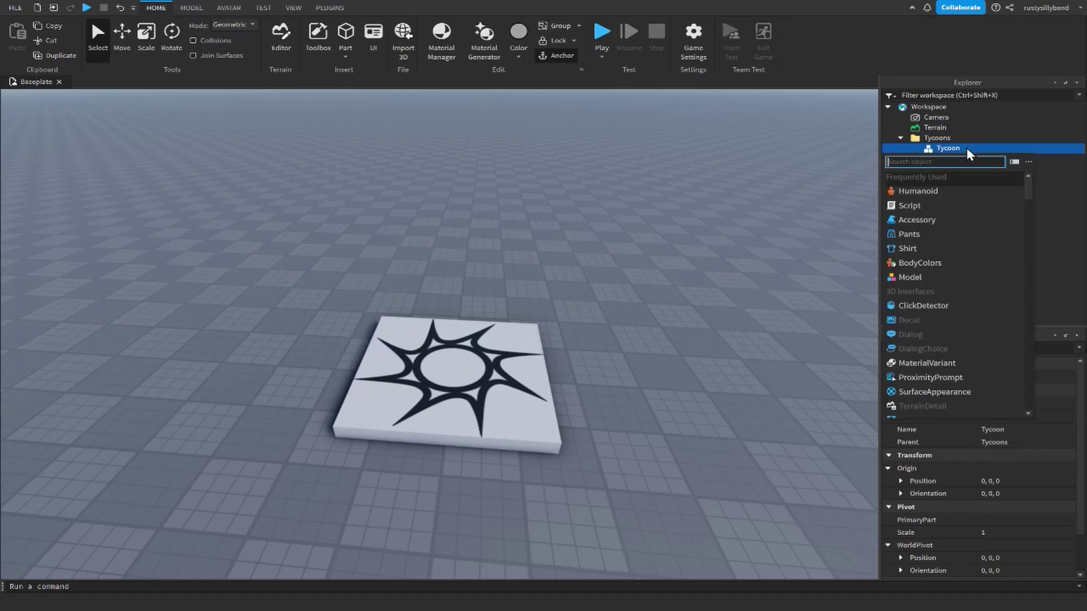
text(folder)
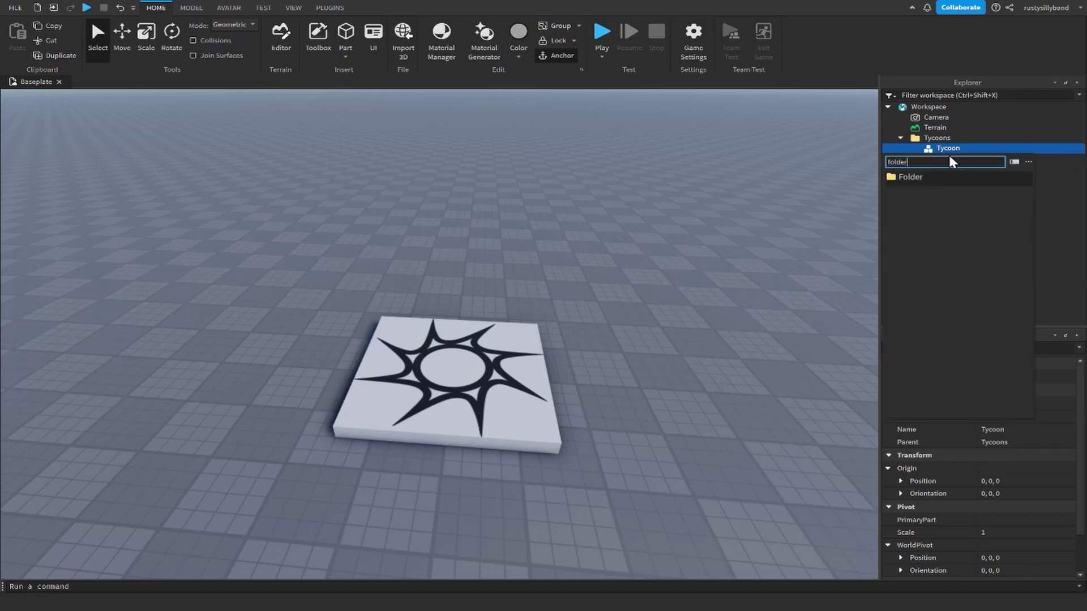
click(925, 172)
click(949, 161)
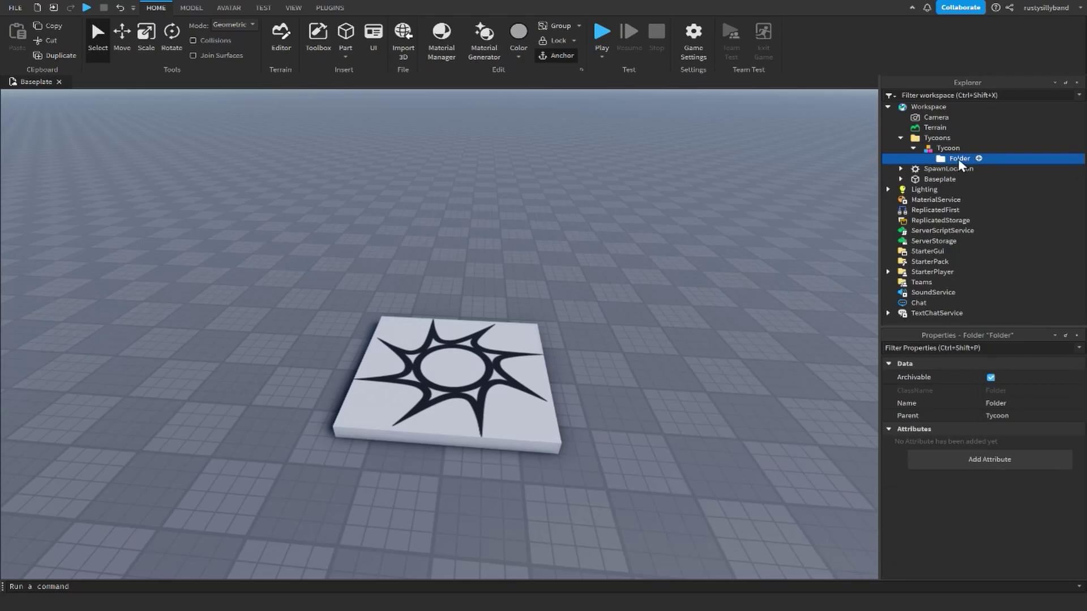
click(958, 161)
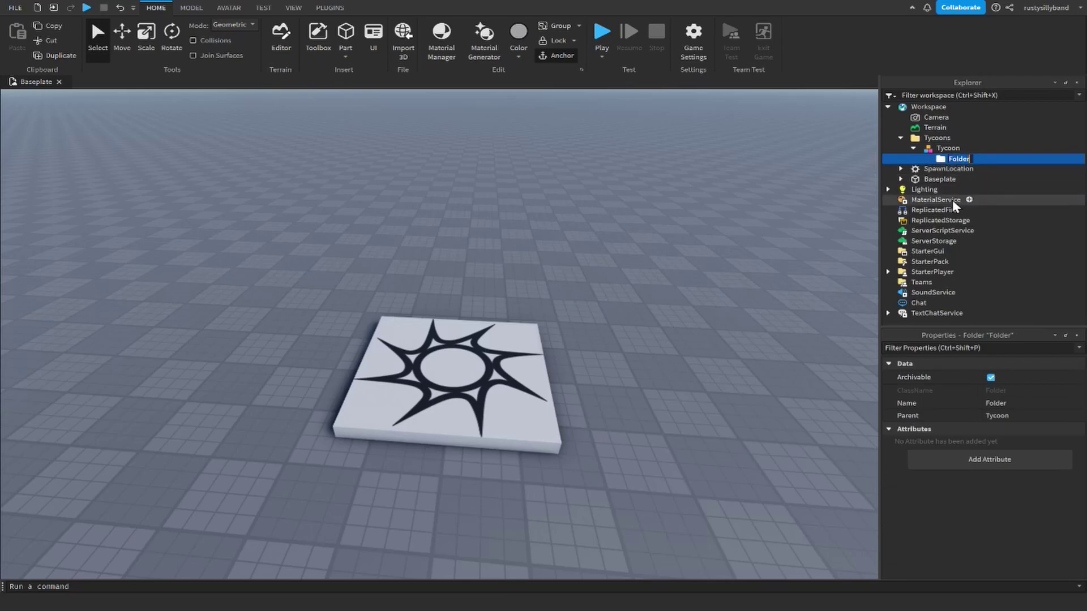
text(Buttons)
key(Return)
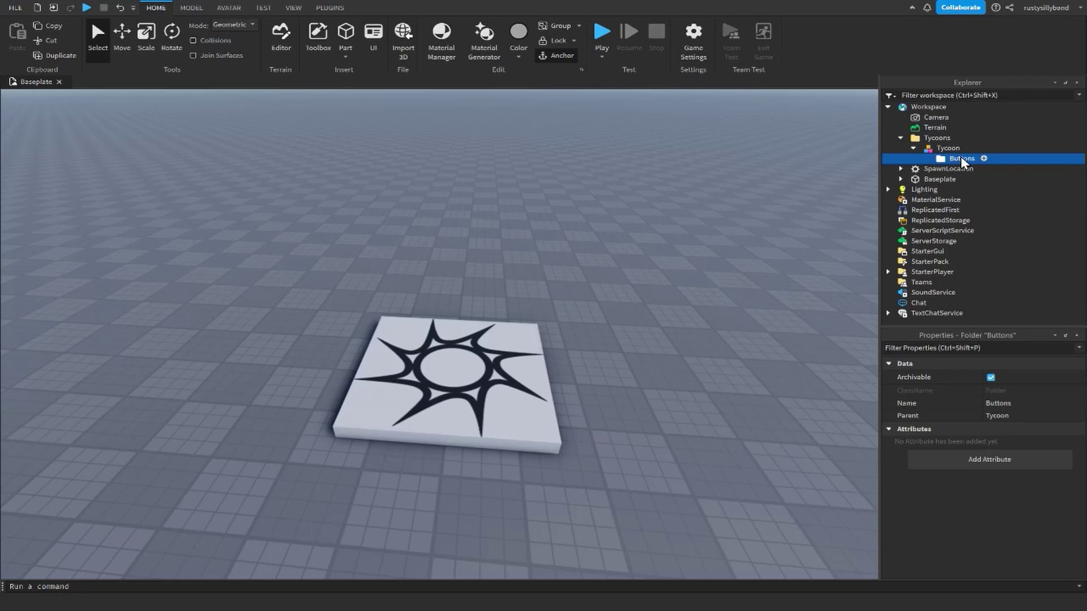
Duplicate the folder twice, naming the copies MainItems and PurchasedItems.
key(ctrl+d)
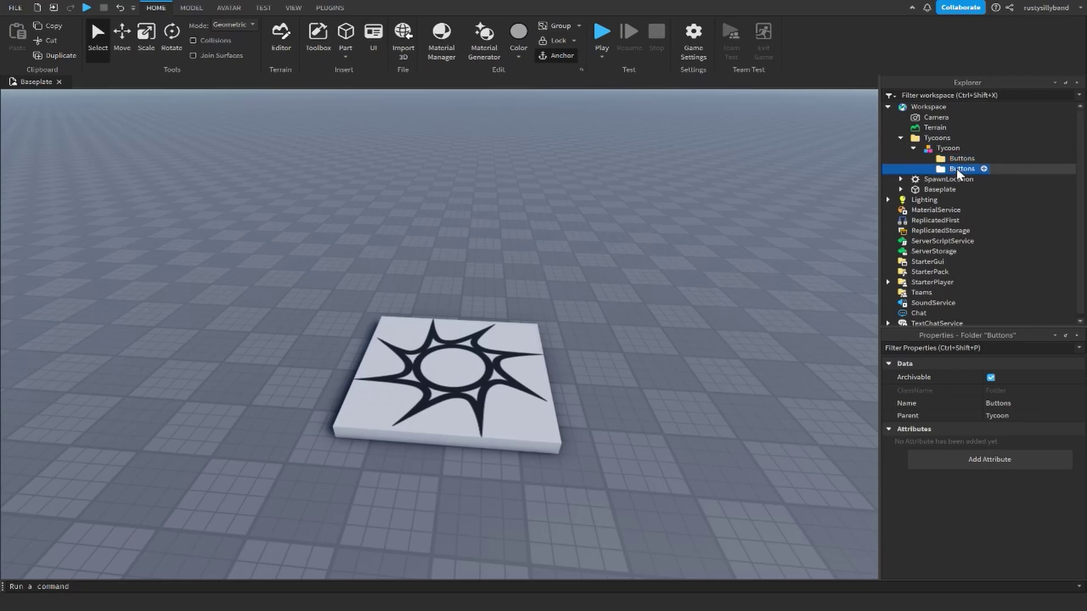
double_click(960, 169)
text(MainItems)
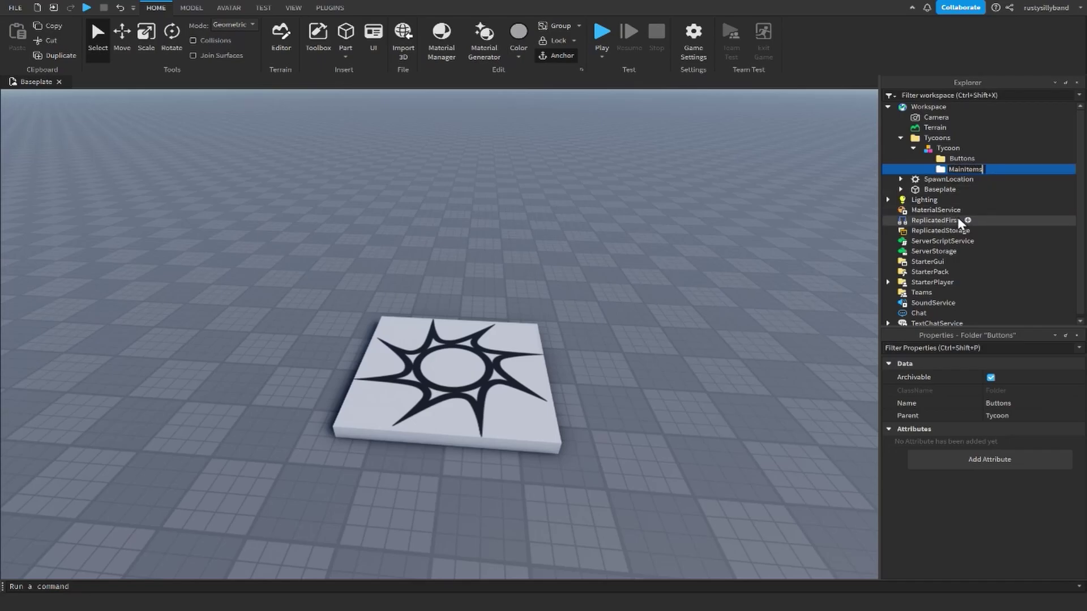
key(Return)
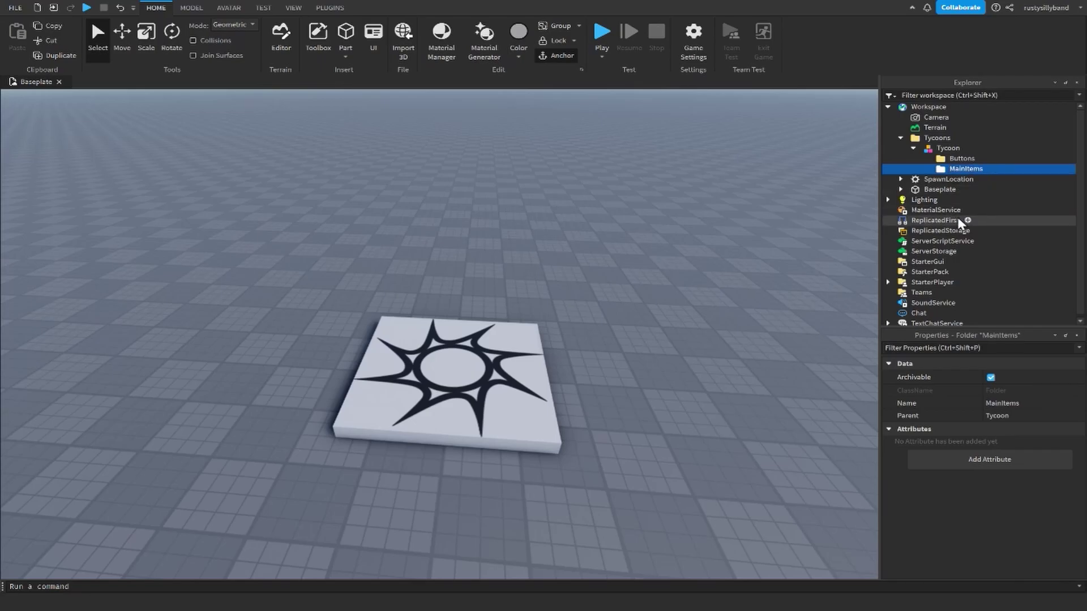
key(ctrl+d)
click(966, 179)
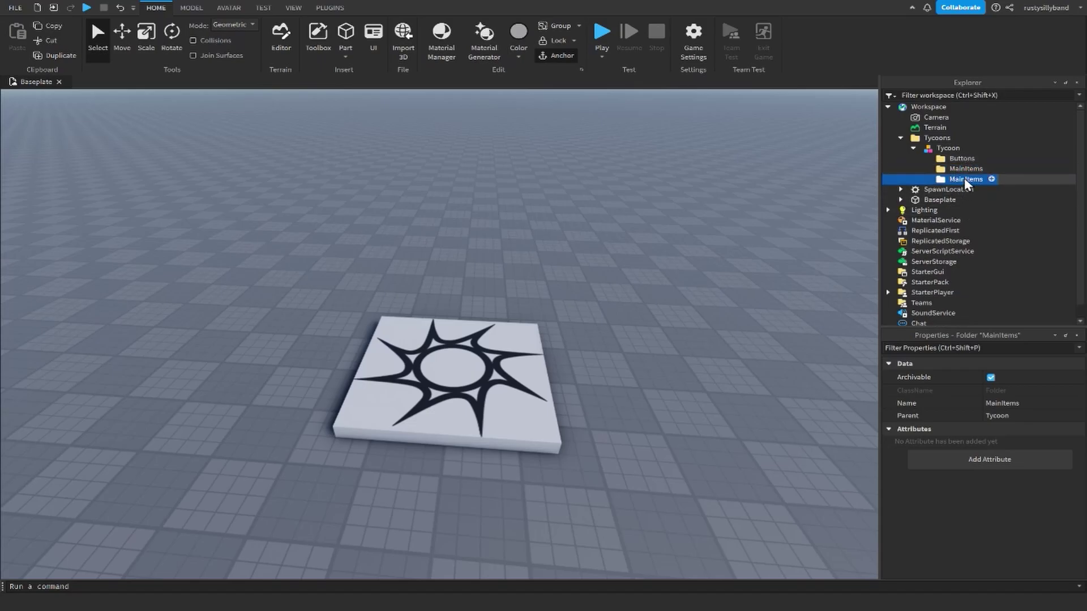
click(966, 178)
text(Purchased)
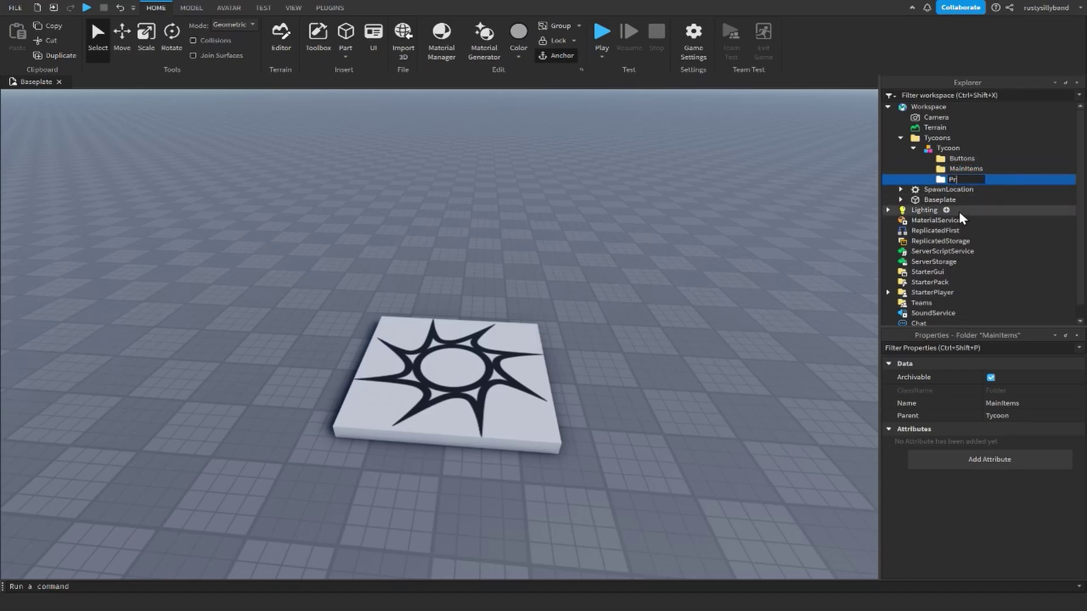
text(Items)
key(Return)
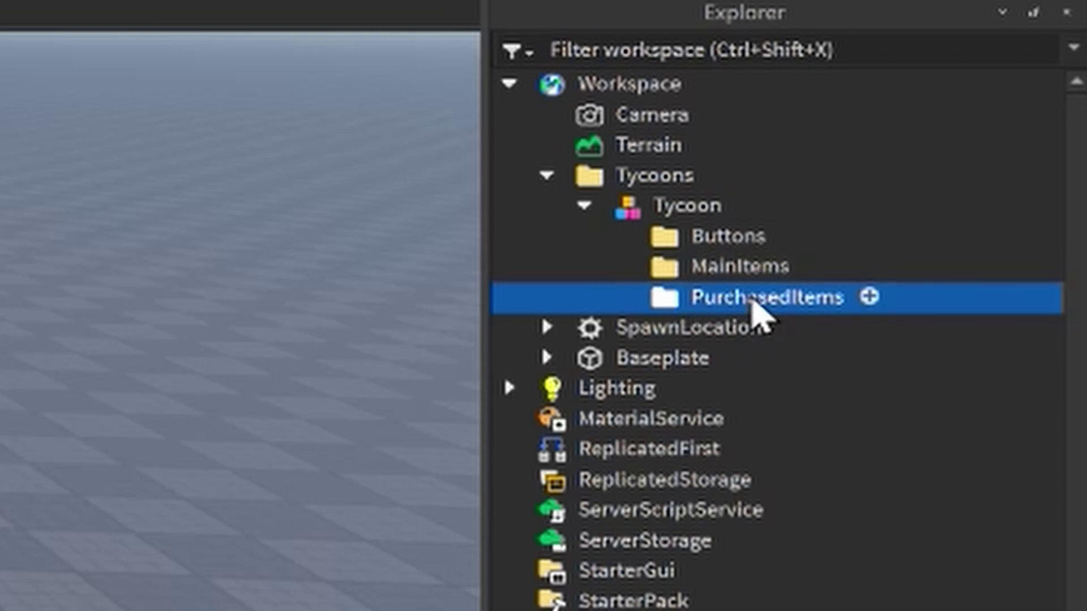
Duplicate folders in Tycoon to create Audio and DropperParts folders.
key(ctrl+d)
key(F2)
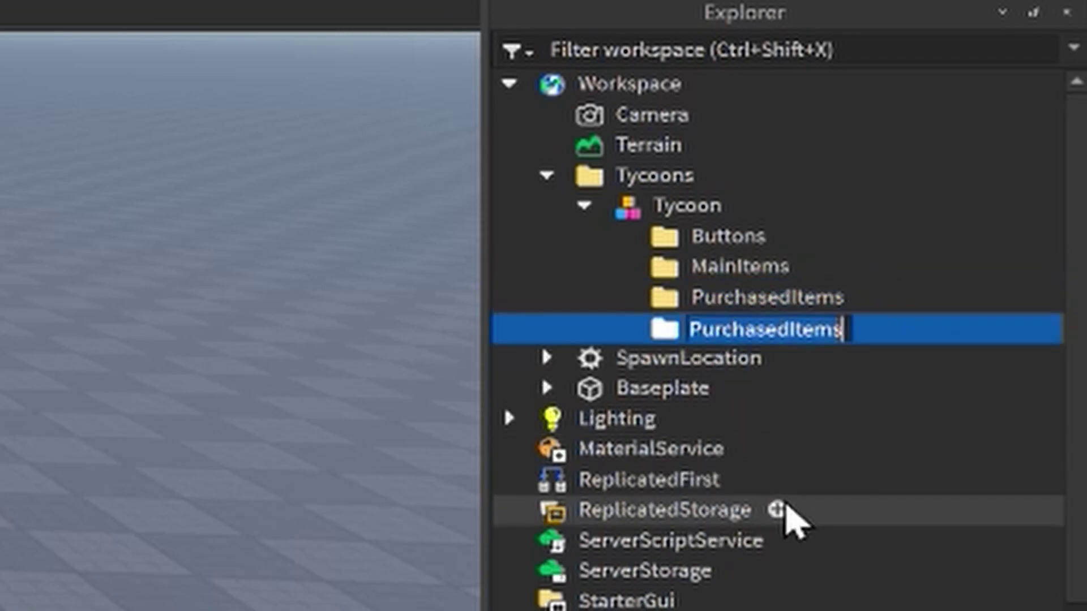
text(Audio)
key(Return)
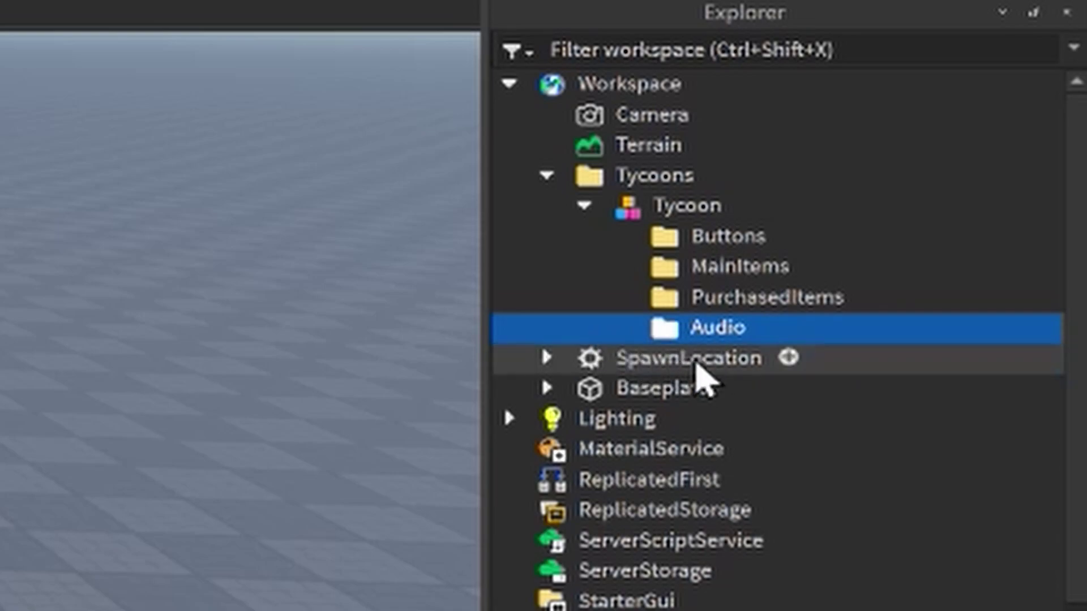
key(ctrl+d)
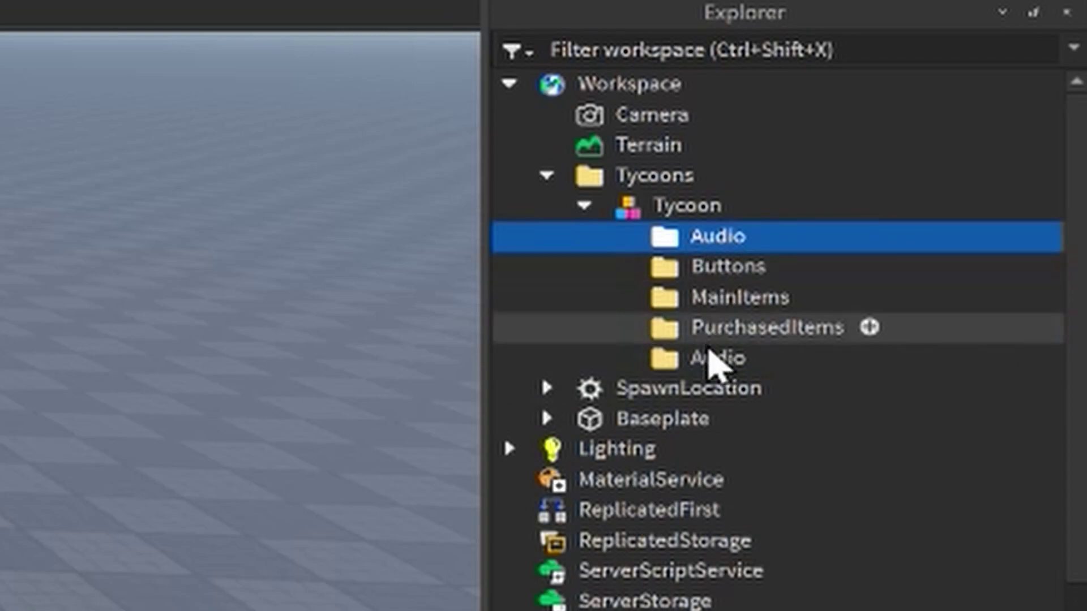
key(F2)
text(DropperParts)
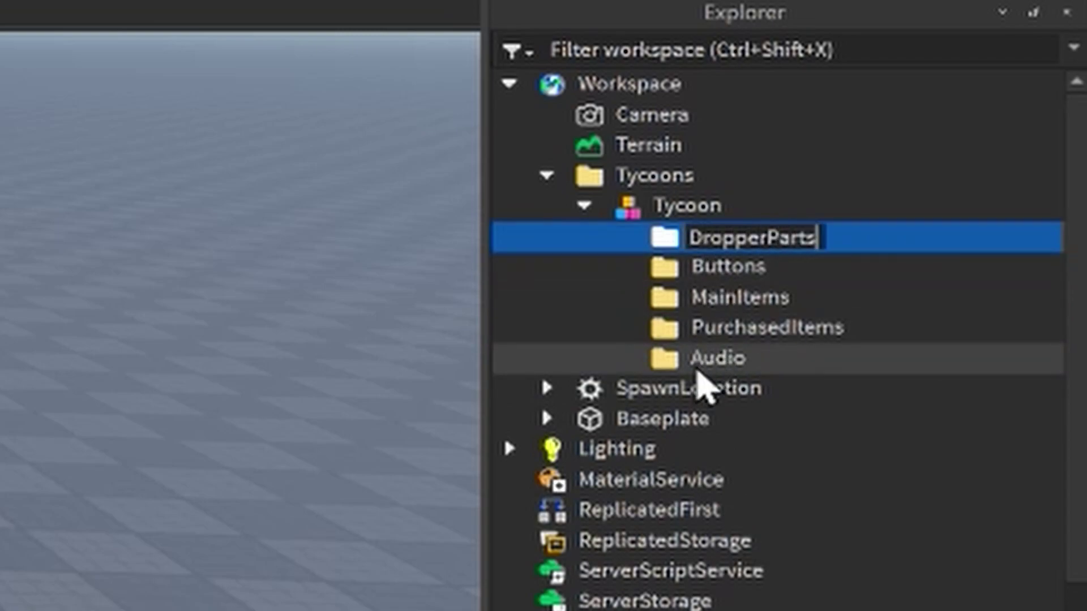
key(Return)
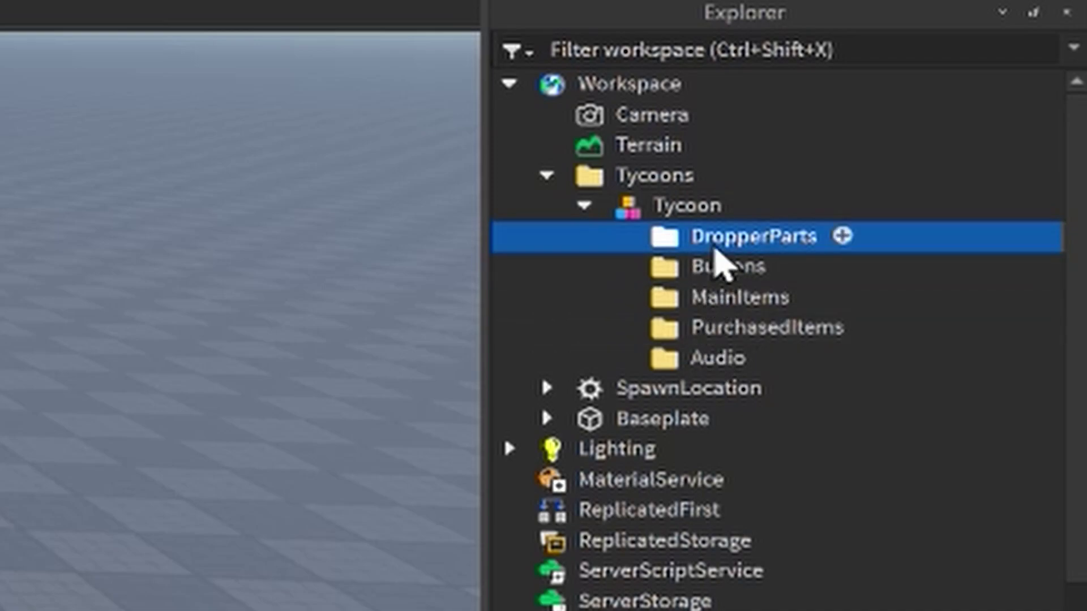
Duplicate further copies named Scripts and Values in the Tycoon model.
key(ctrl+d)
click(742, 305)
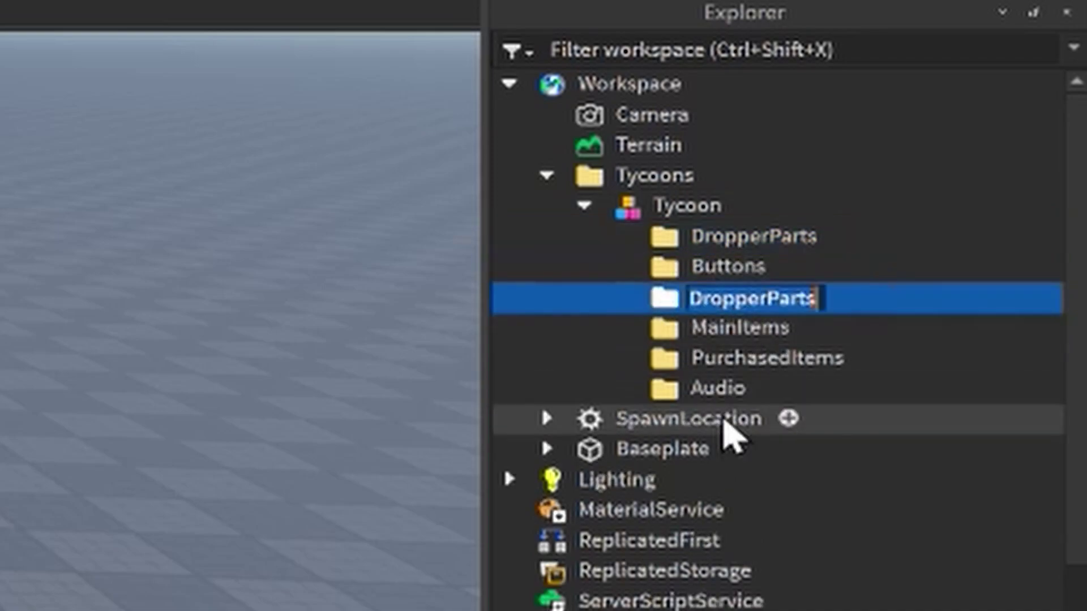
text(Scripts)
key(Return)
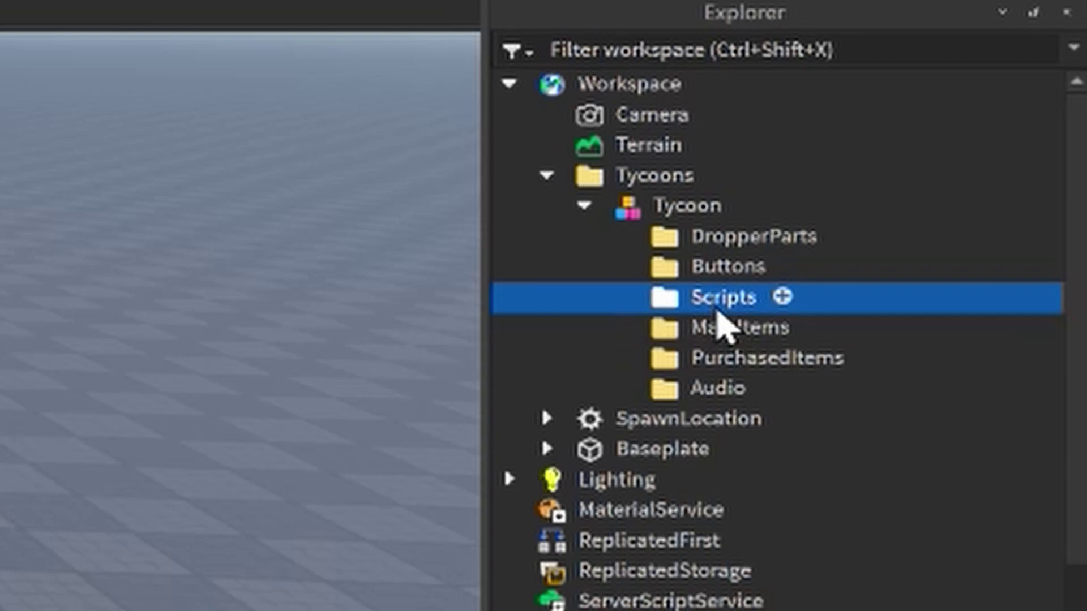
key(ctrl+d)
key(F2)
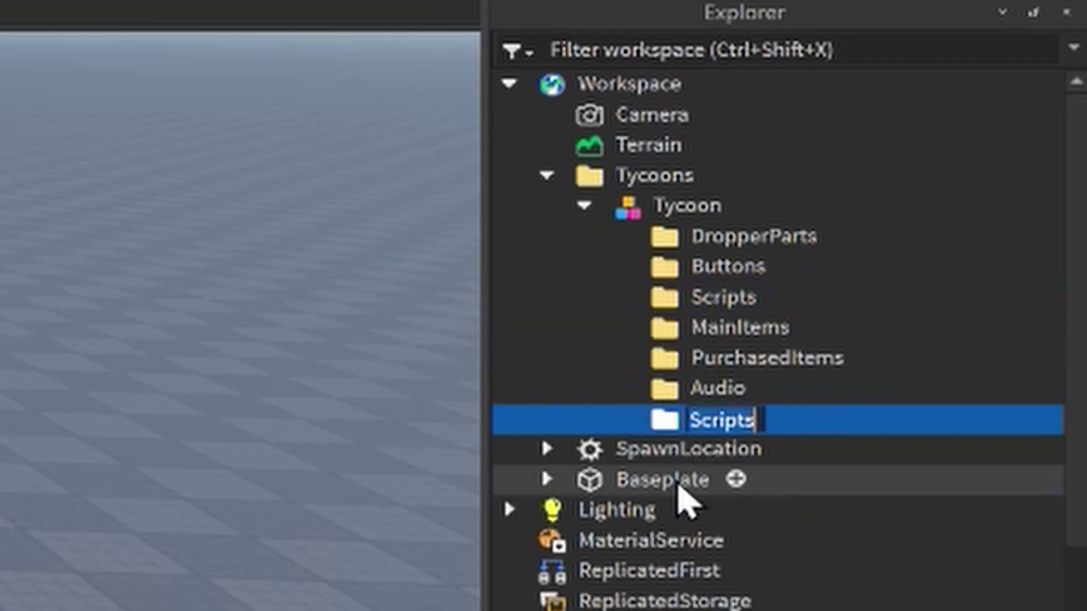
text(Values)
key(Return)
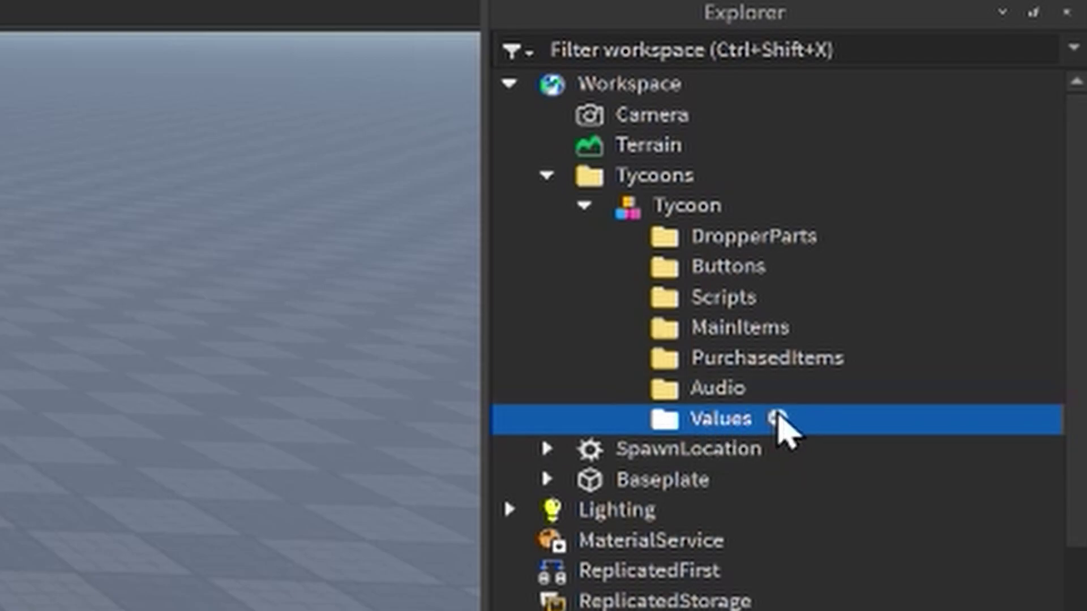
click(777, 419)
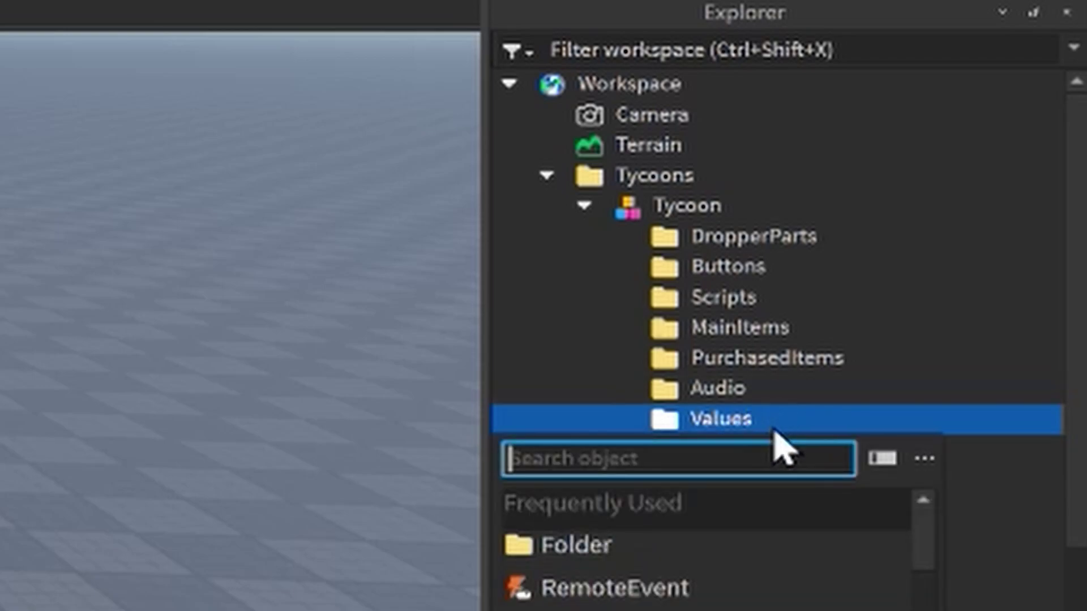
click(699, 400)
click(707, 420)
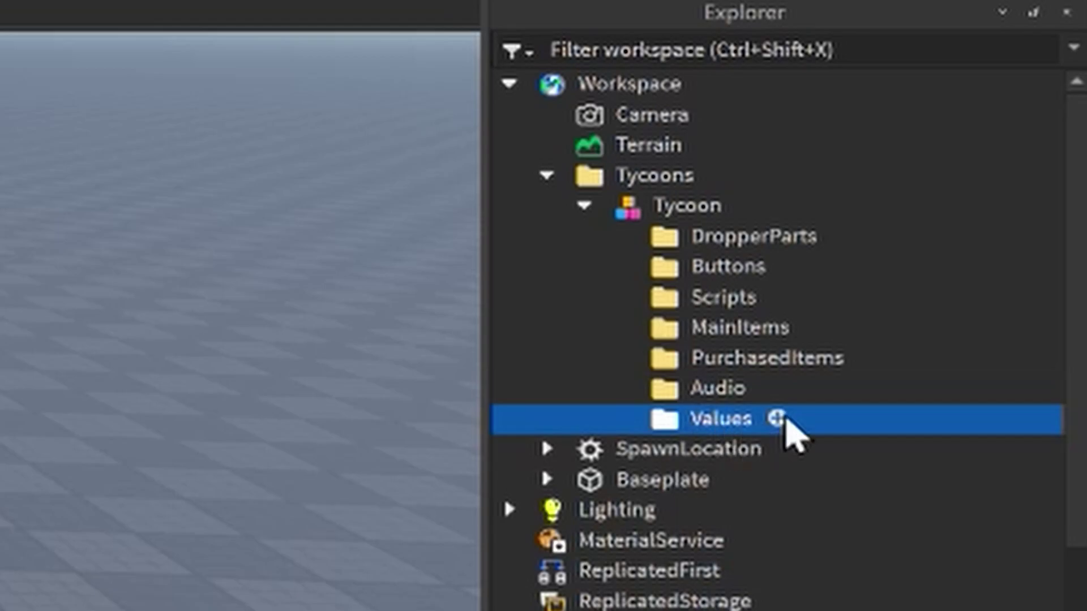
Insert an IntValue into the Values folder and name it MoneyValue.
click(775, 418)
text(In)
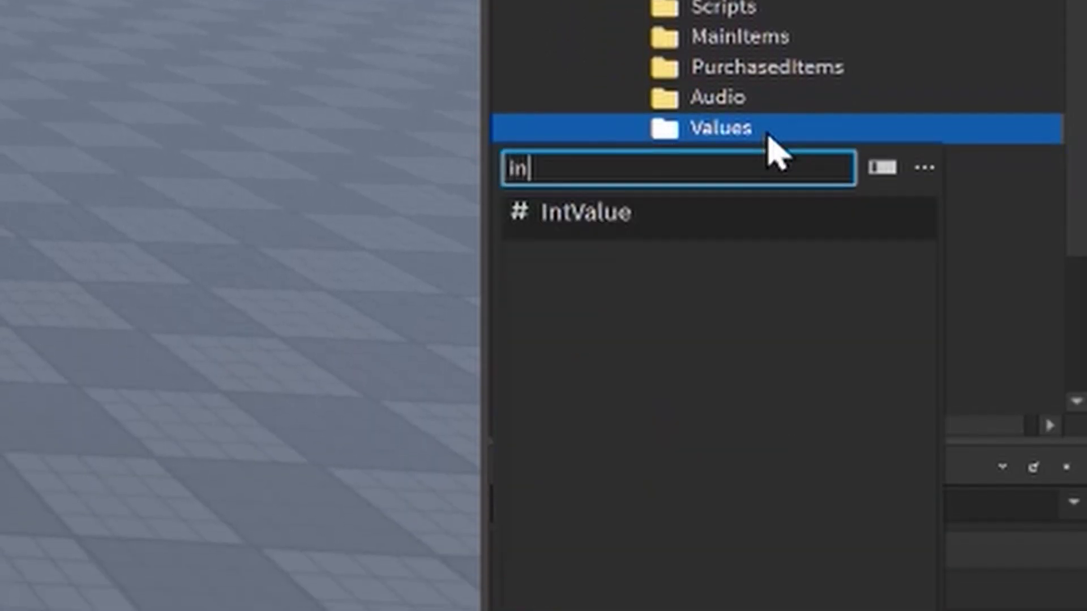
text(tva)
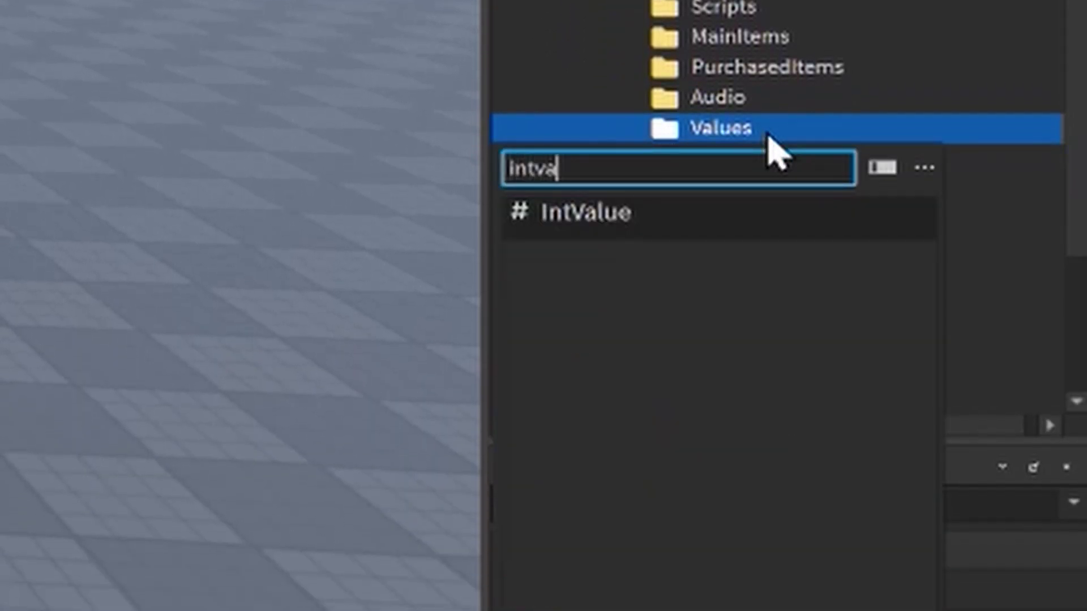
click(634, 227)
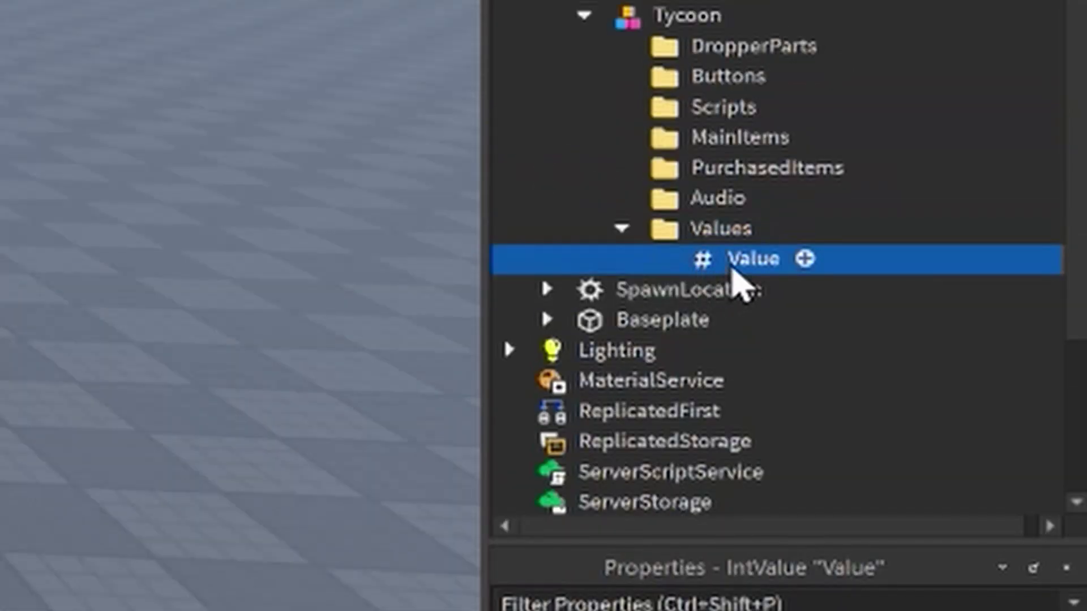
key(F2)
text(Money)
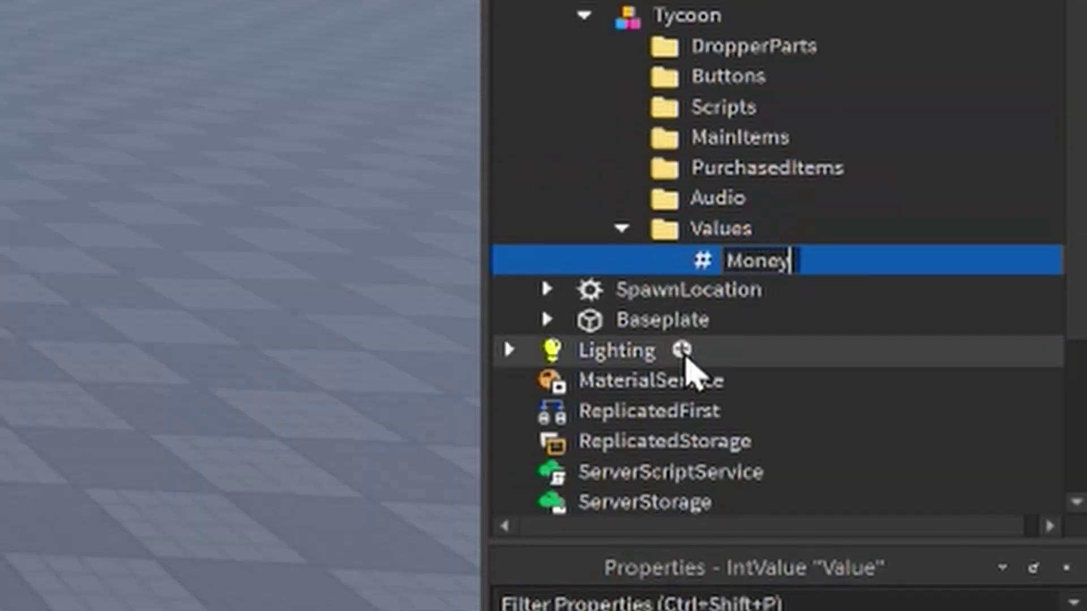
text(Value)
key(Return)
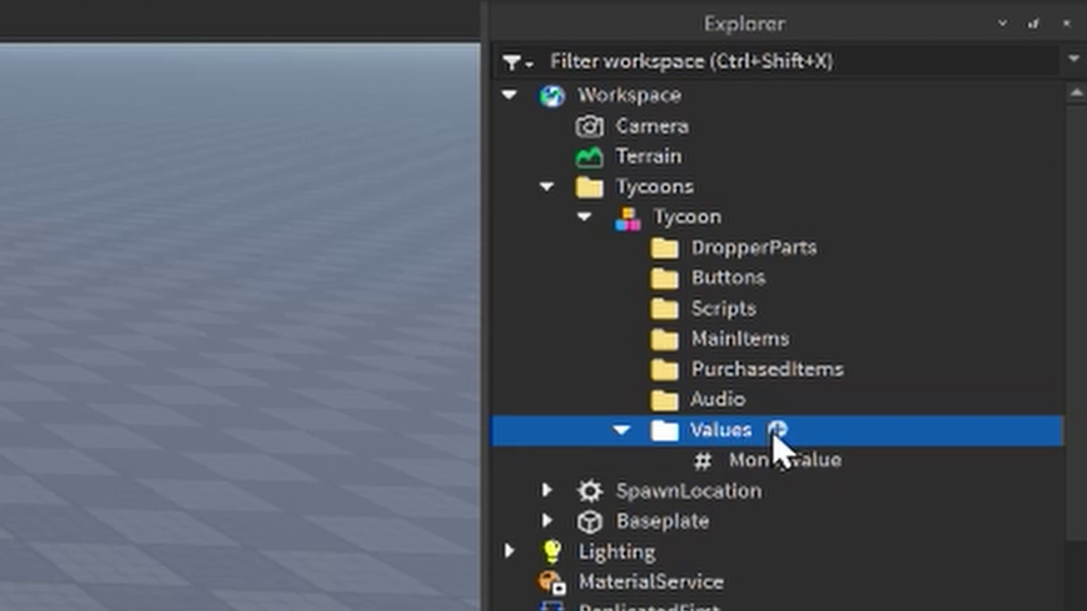
Insert a BrickColorValue into Values and name it DropColorValue.
click(777, 430)
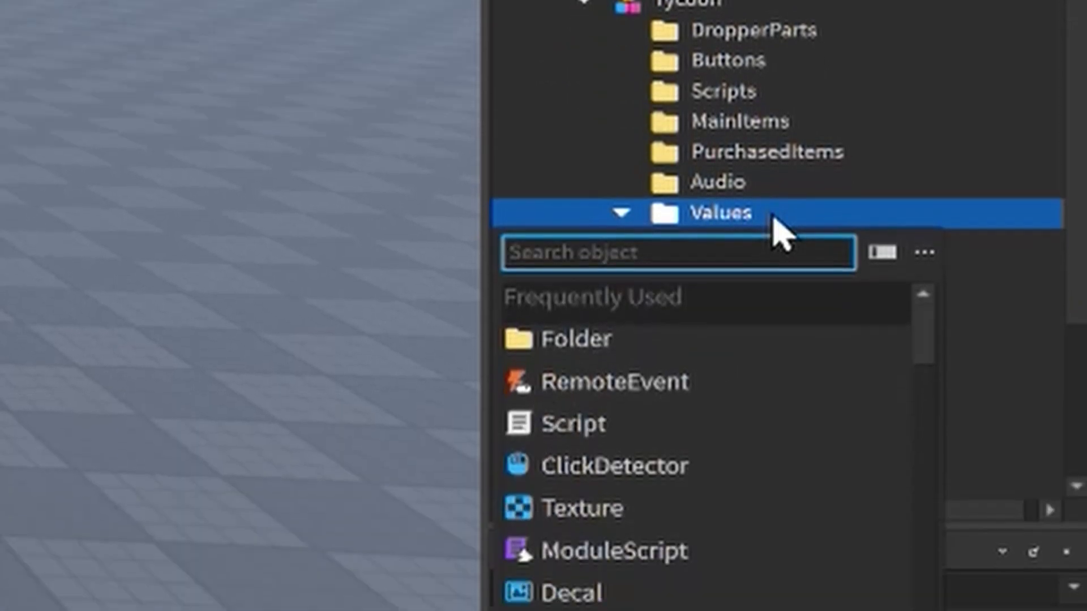
text(bric)
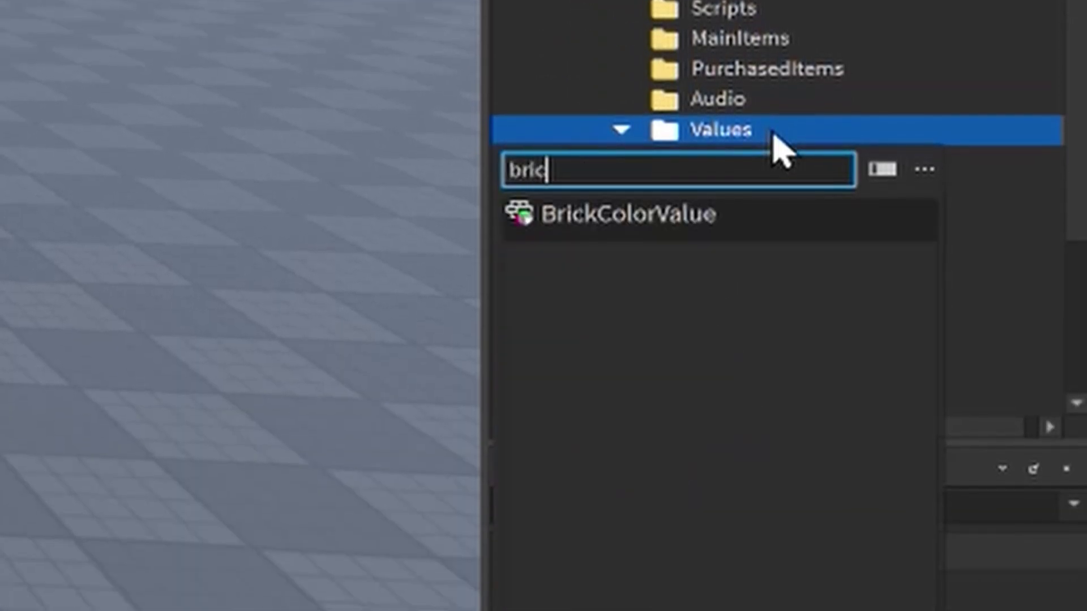
click(632, 224)
click(728, 198)
key(F2)
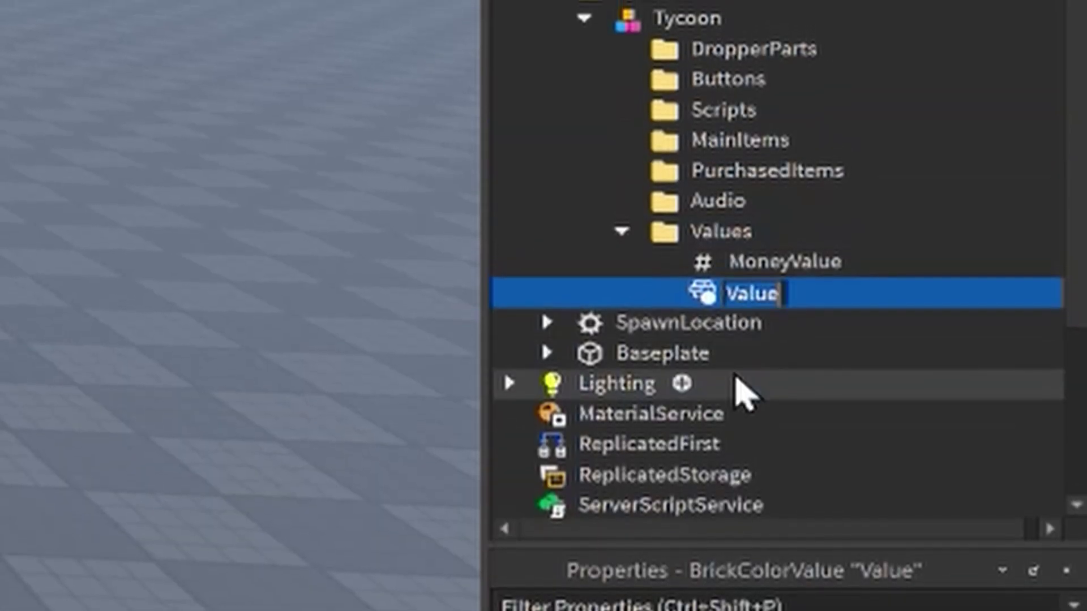
text(DropColorValue)
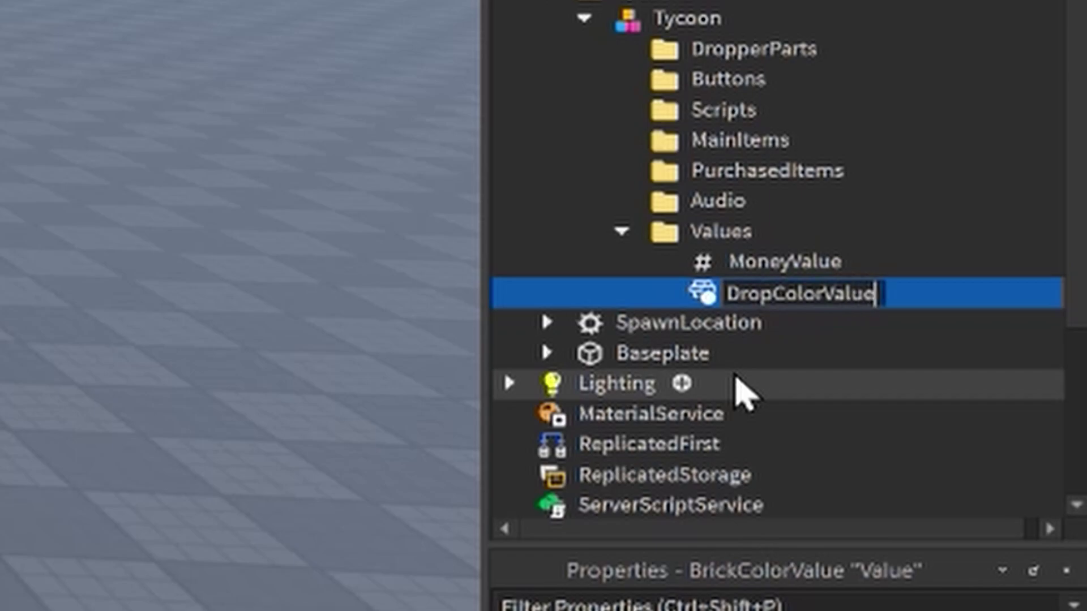
key(Return)
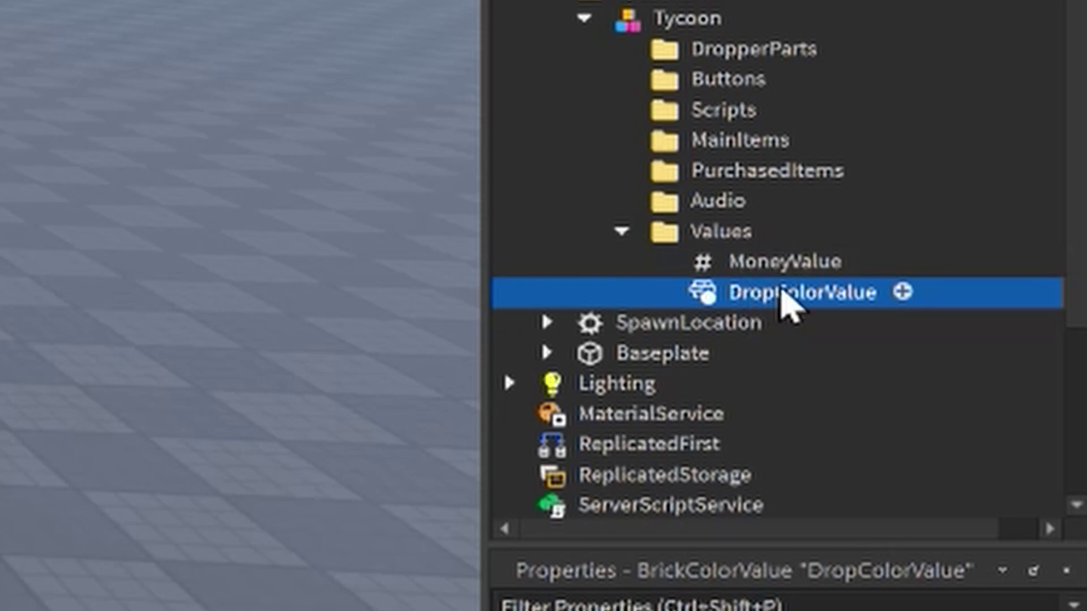
click(746, 233)
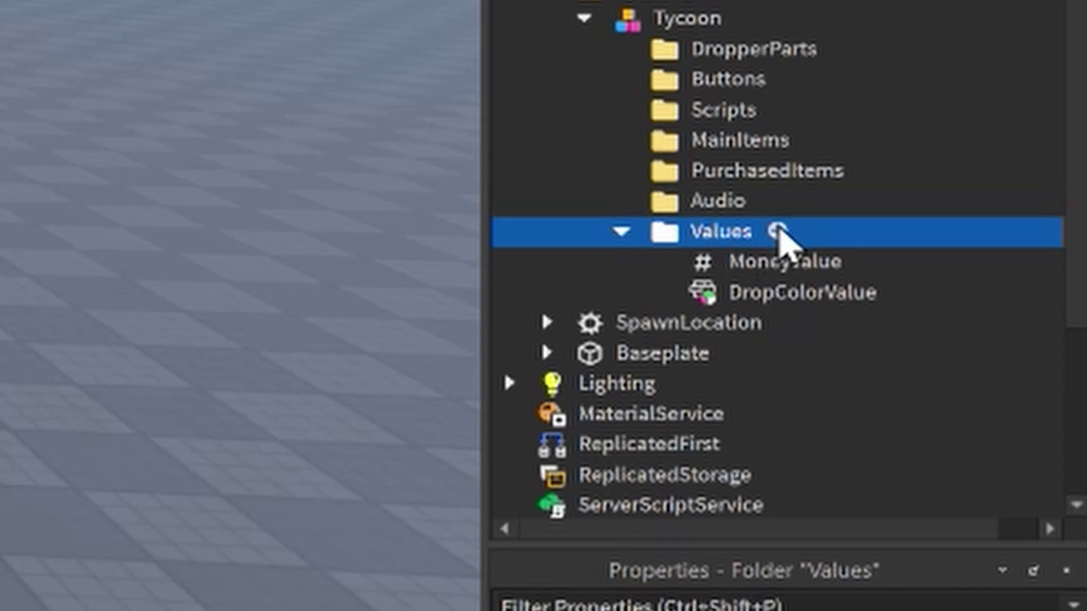
Insert a StringValue into the Values folder and name it MaterialValue.
click(776, 231)
text(st)
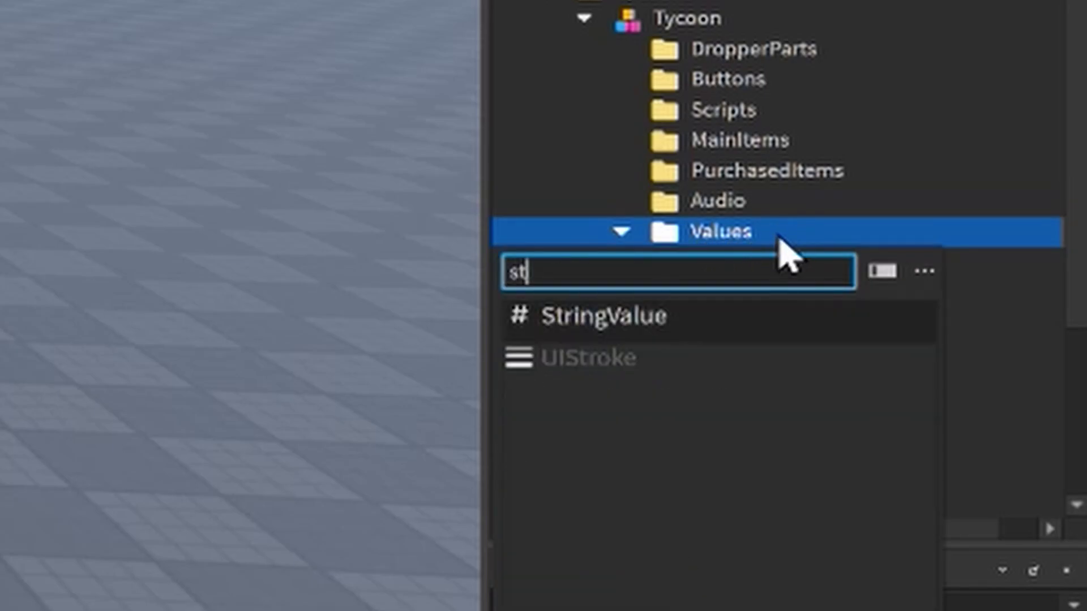
text(rin)
click(659, 321)
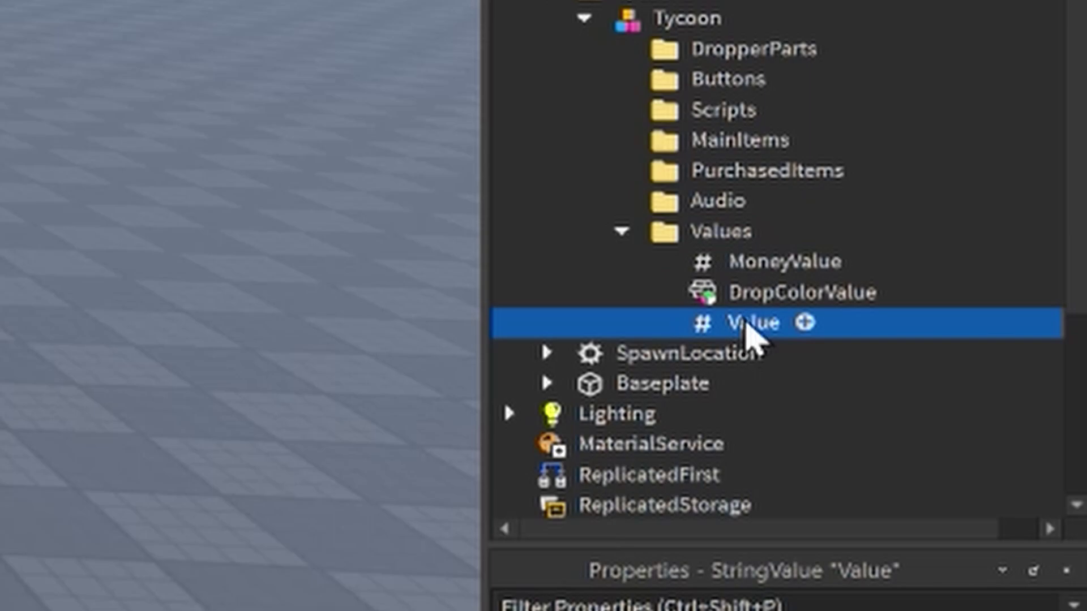
key(F2)
text(MaterialValue)
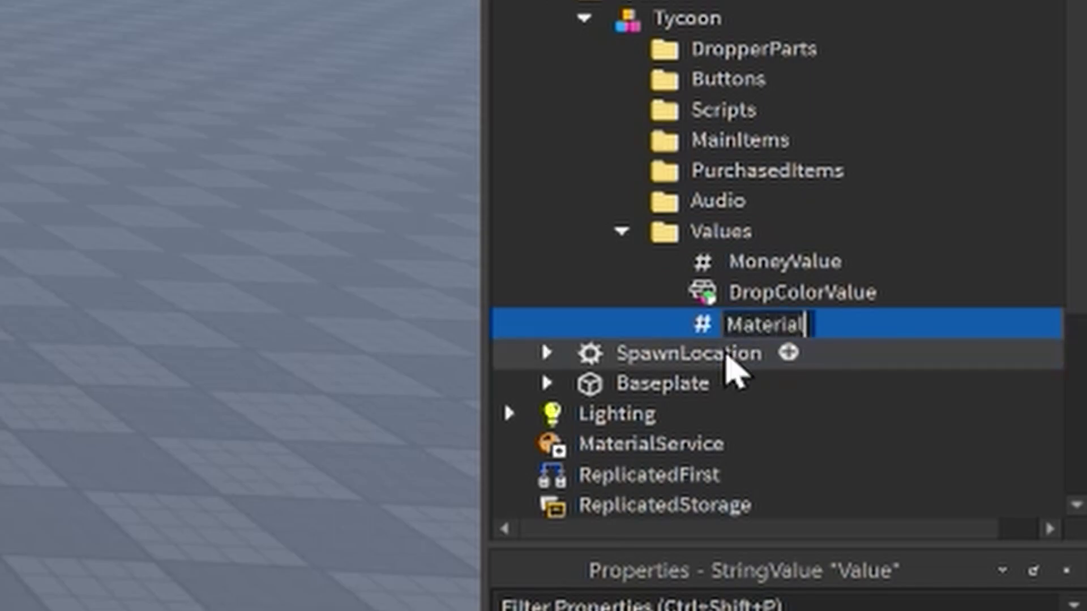
key(Return)
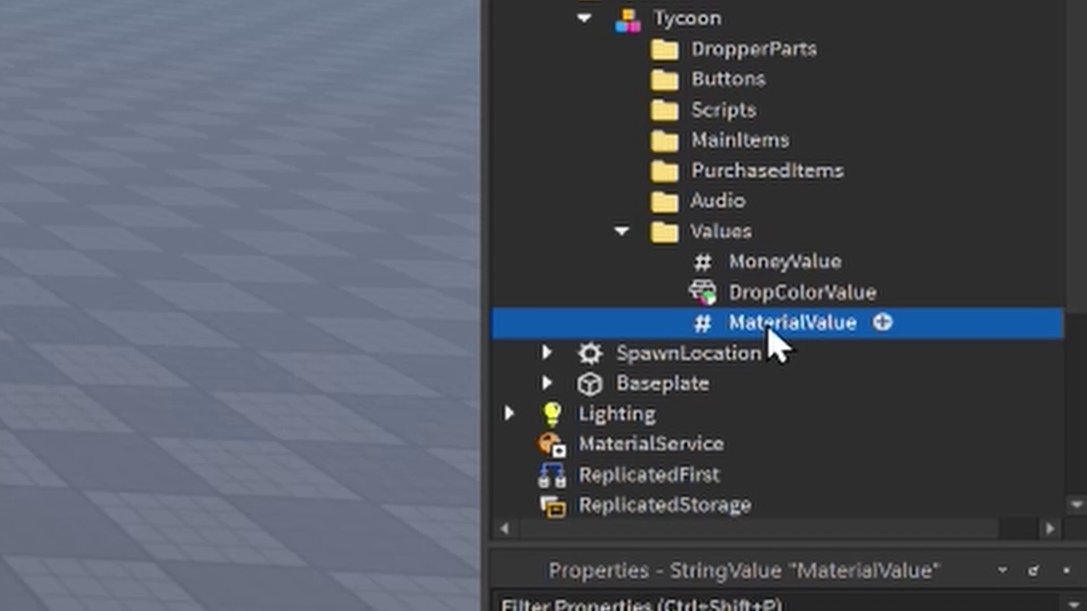
Insert an ObjectValue into Values and name it OwnerValue.
click(730, 234)
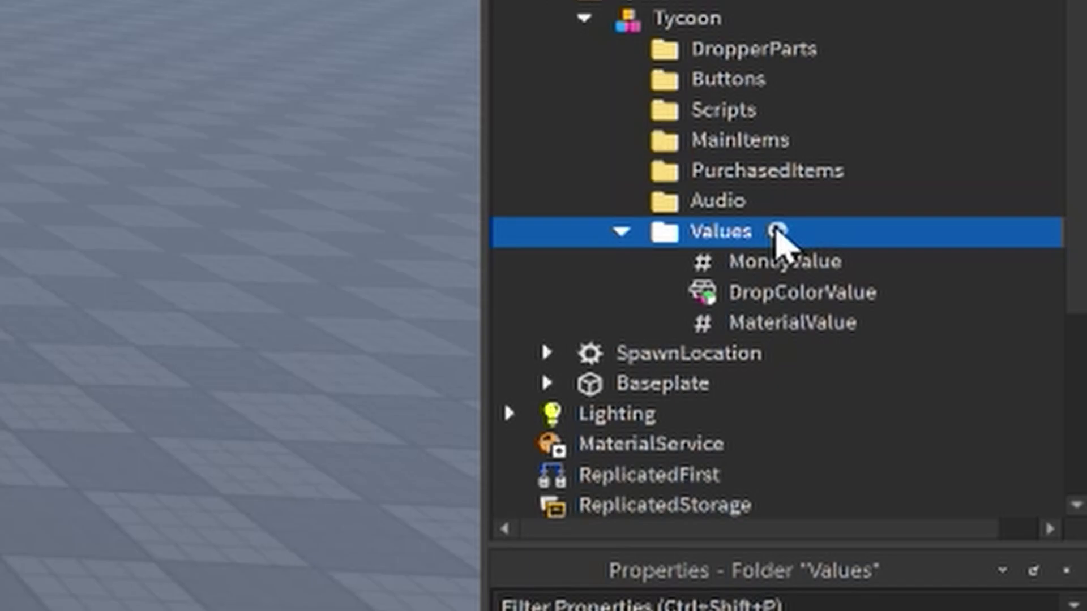
click(777, 231)
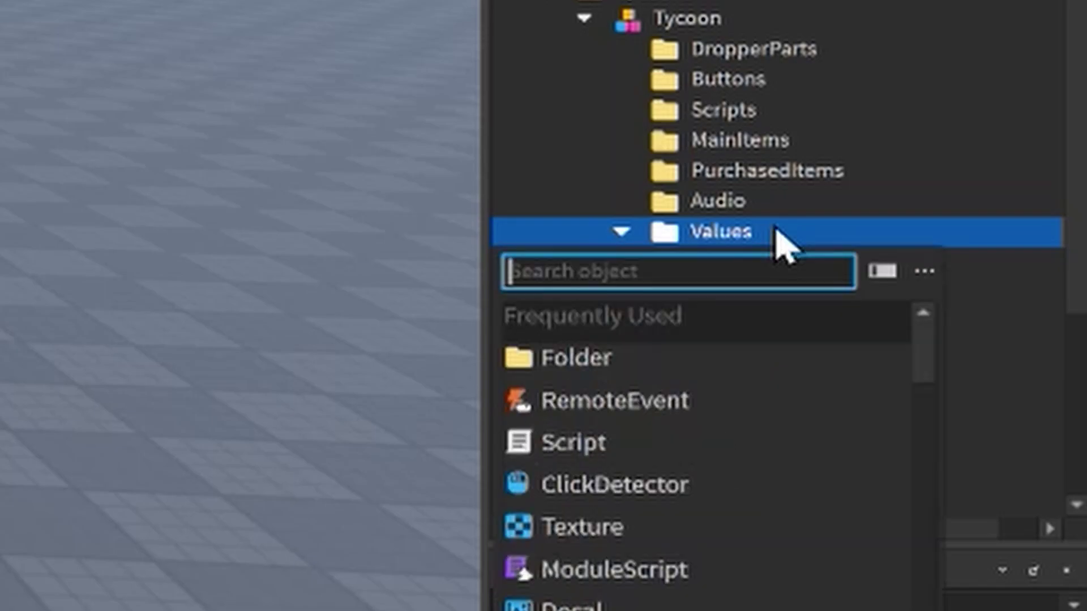
text(objec)
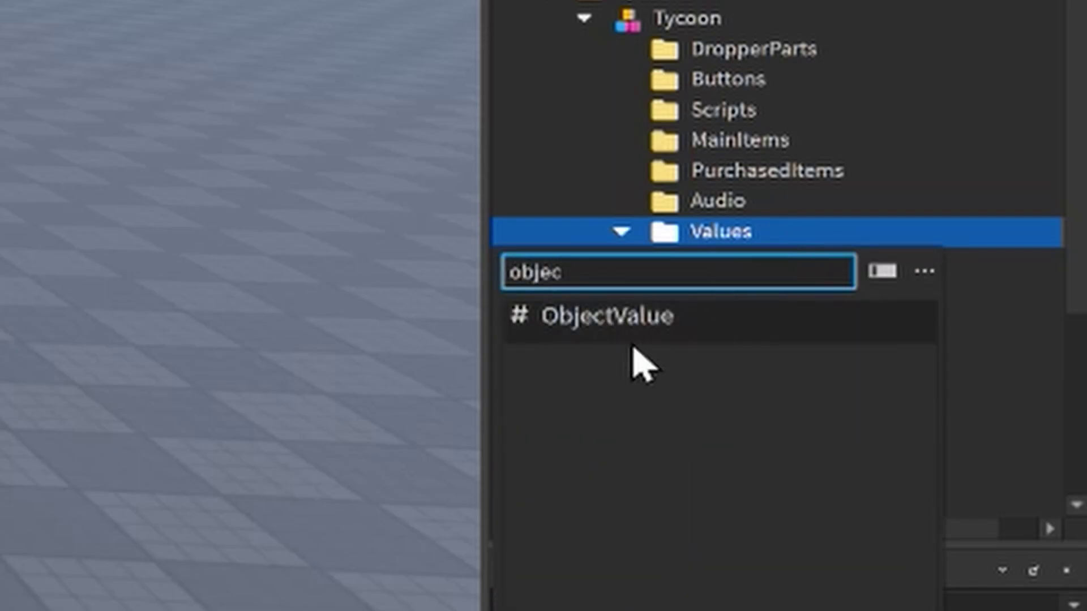
click(647, 320)
click(742, 363)
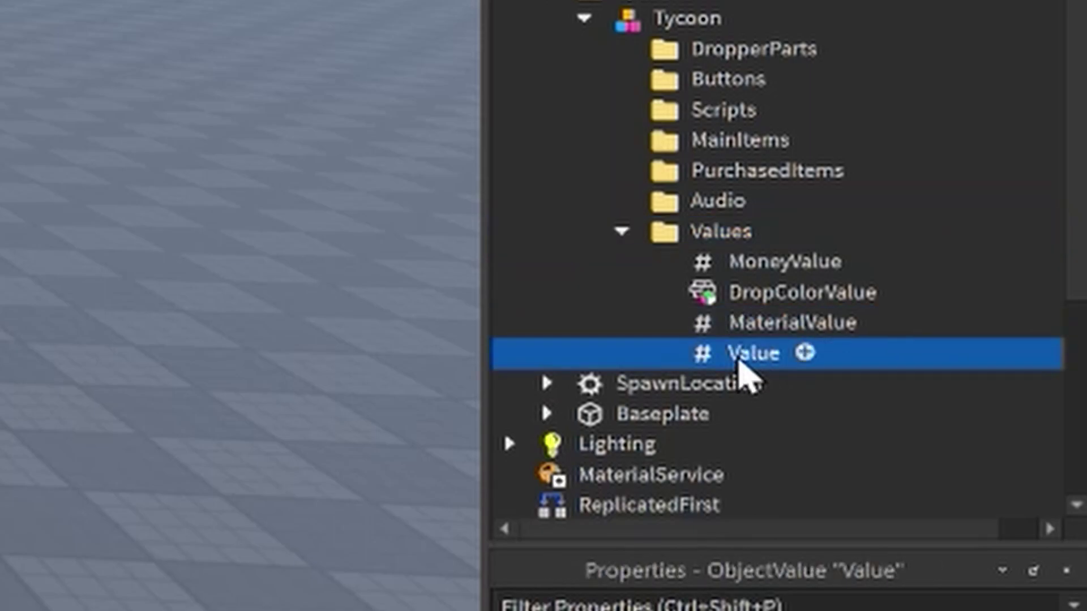
click(739, 361)
text(Owne)
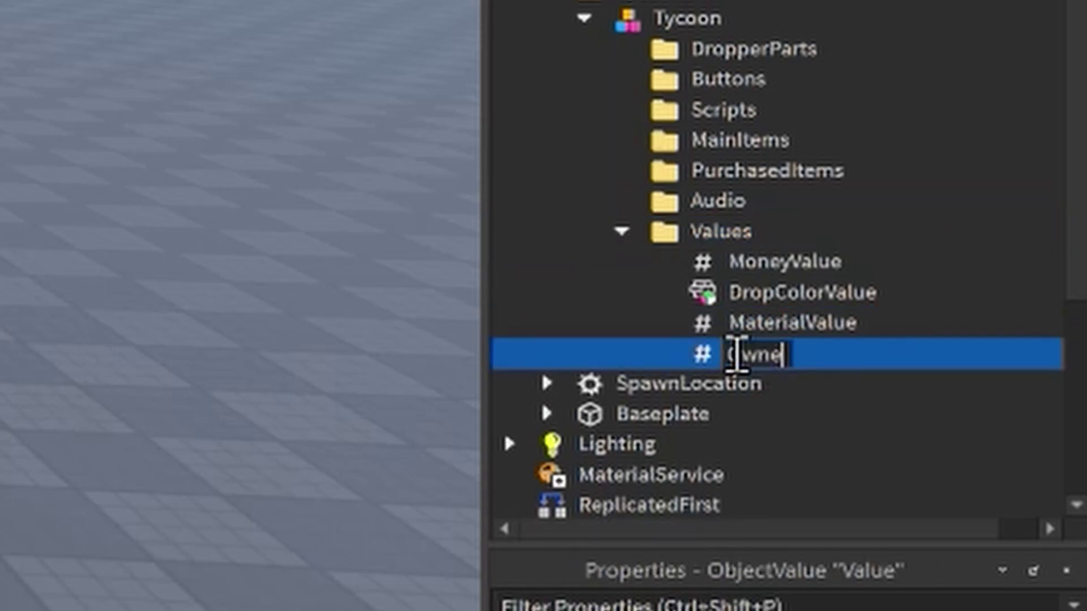
text(rValue)
key(Return)
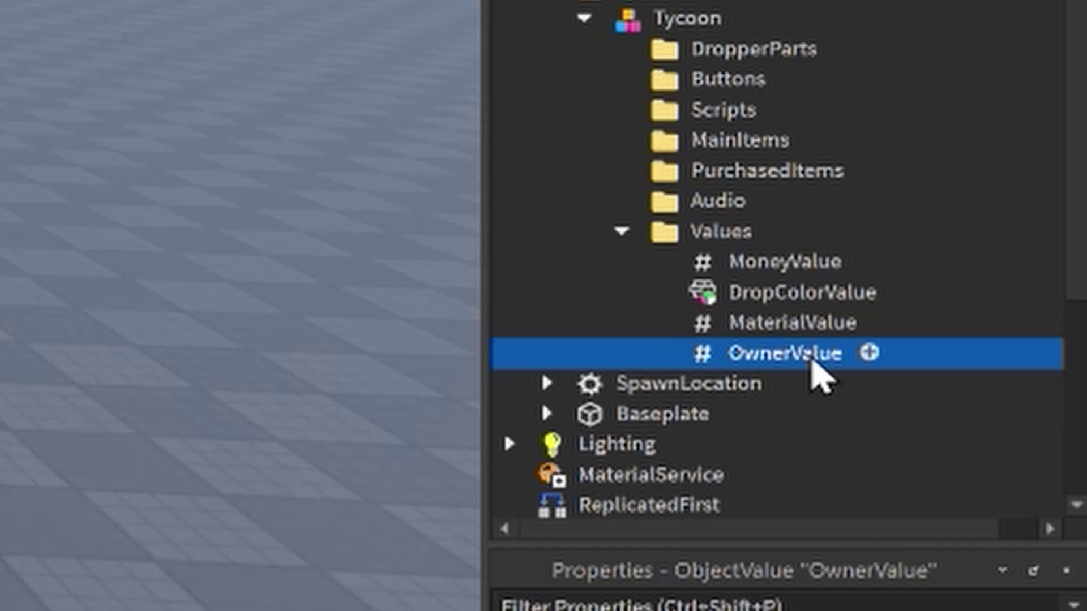
click(716, 231)
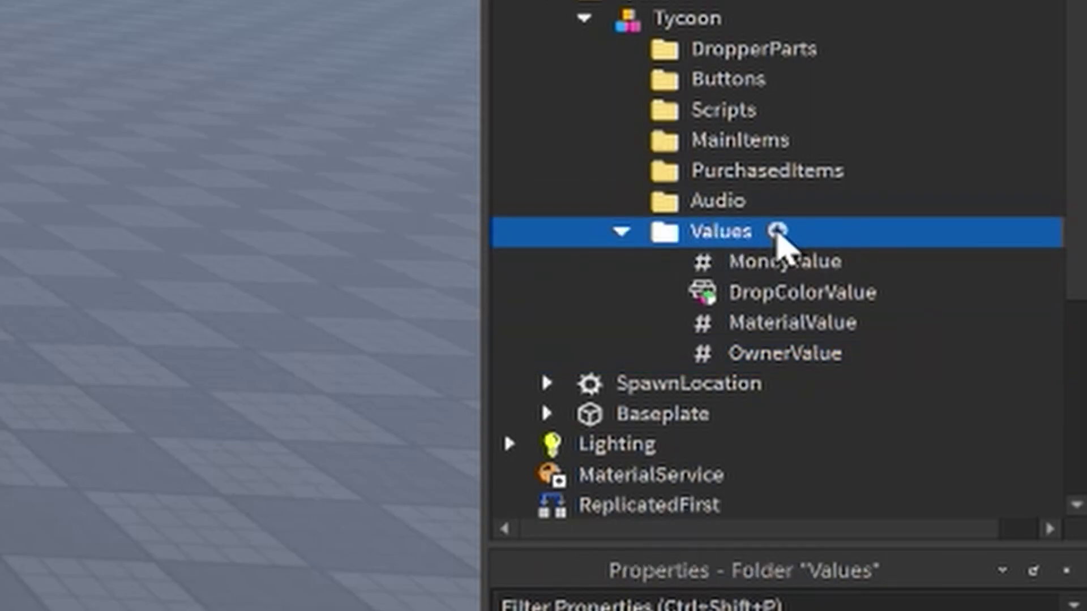
Insert a BrickColorValue into Values and name it TycoonColor.
click(777, 232)
text(bric)
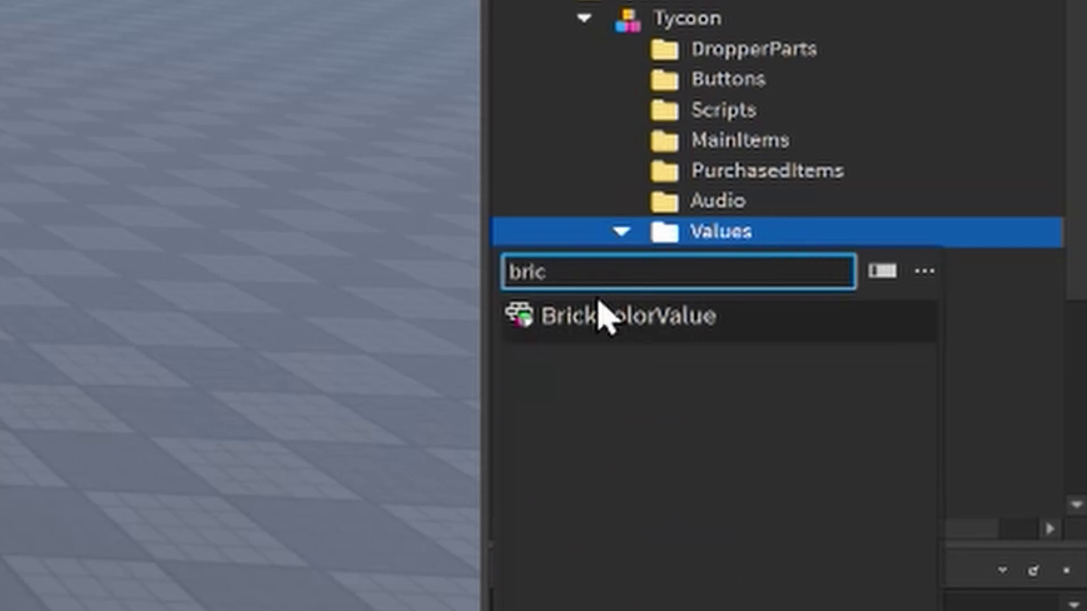
click(634, 325)
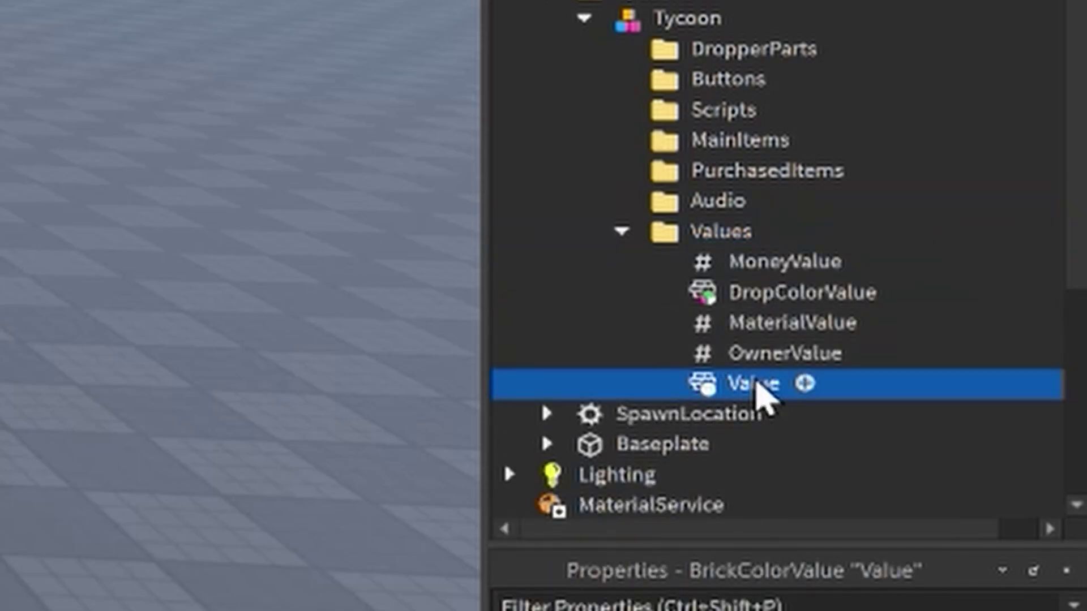
key(F2)
text(TyooonColor)
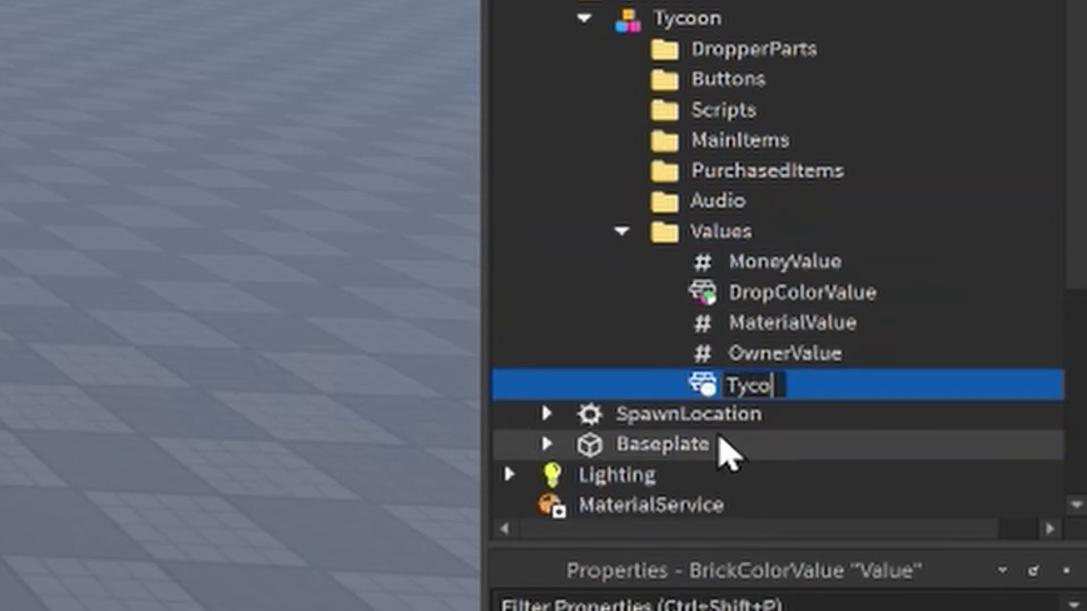
key(Return)
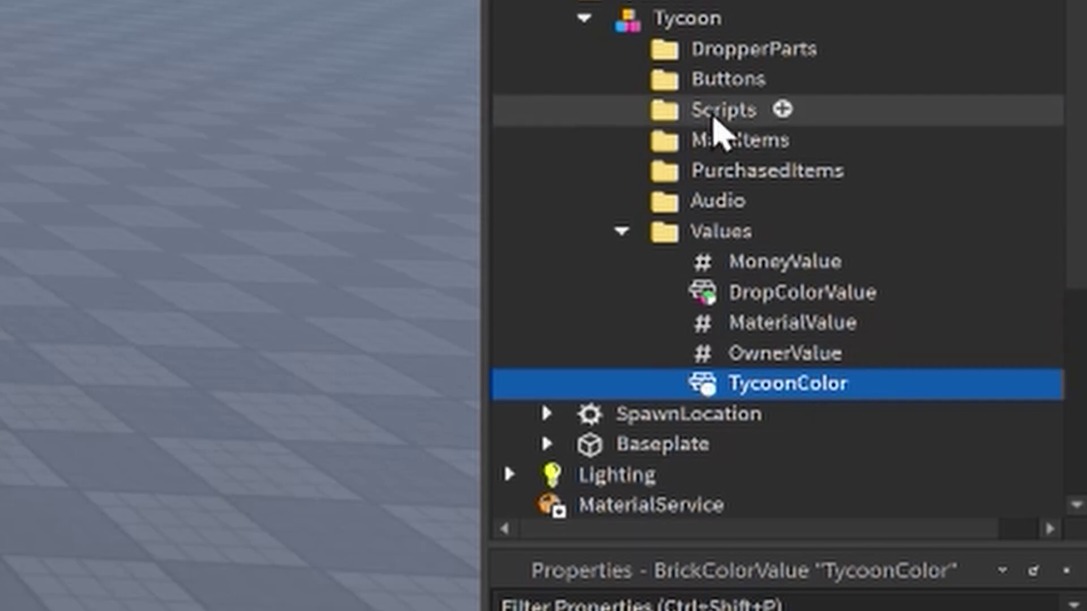
click(719, 112)
Insert a Script named Core into the Scripts folder and collapse the Values folder.
click(783, 110)
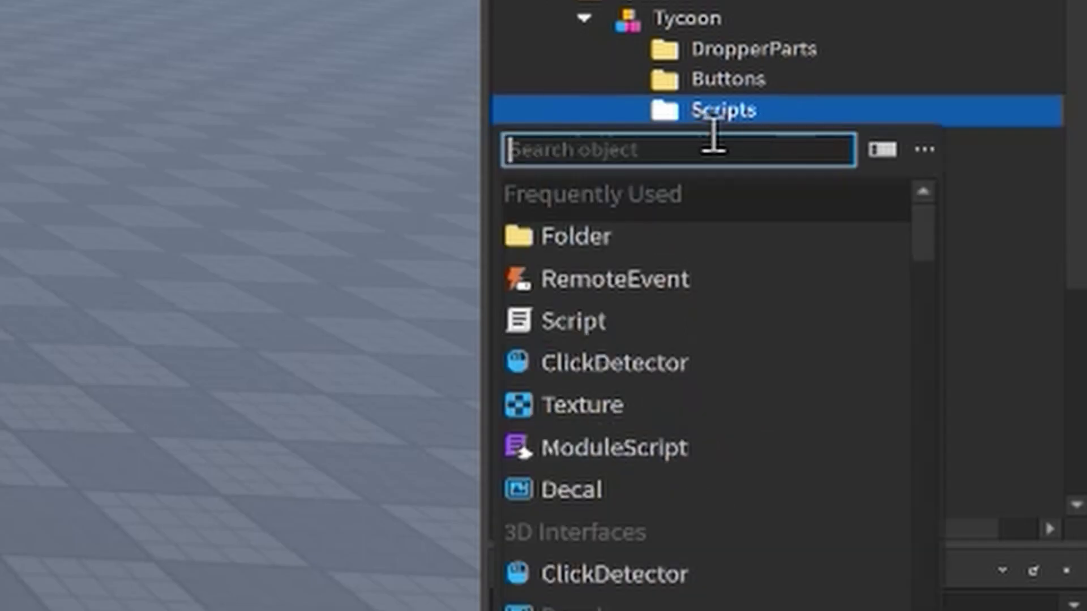
click(622, 339)
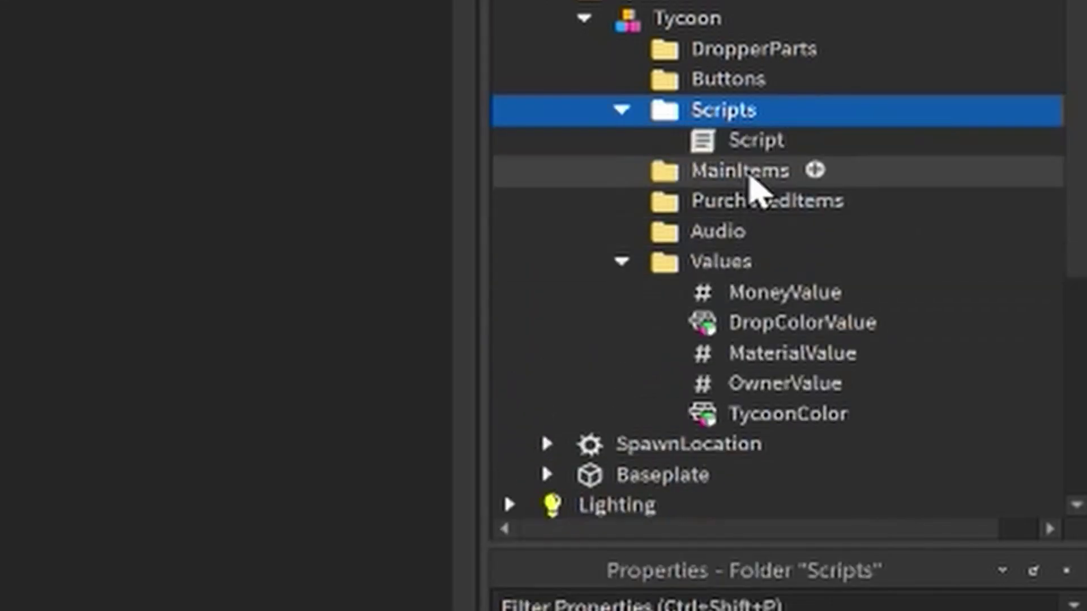
key(F2)
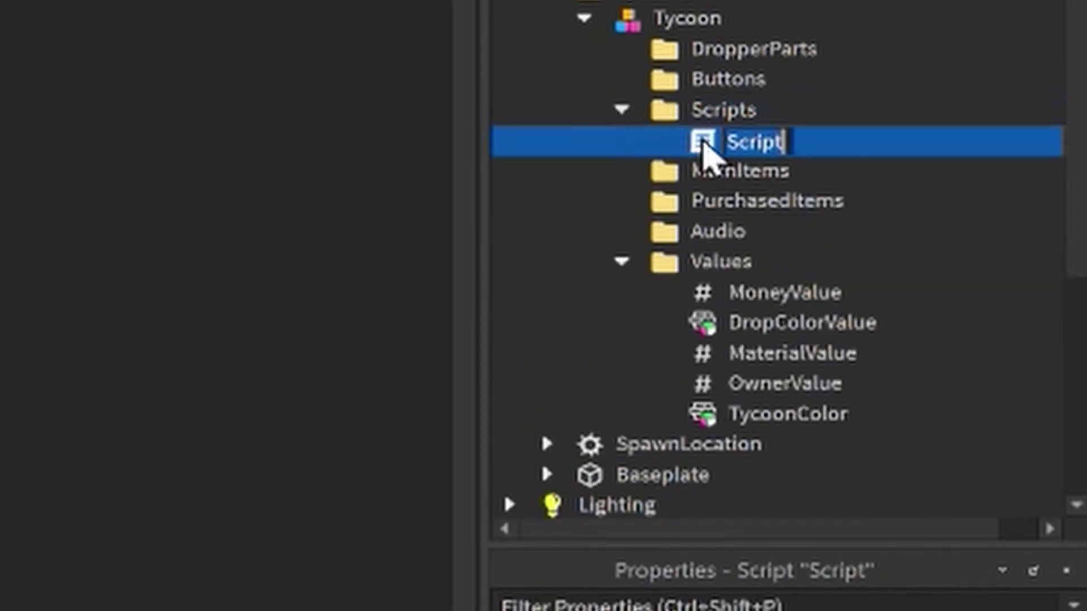
text(Core)
key(Return)
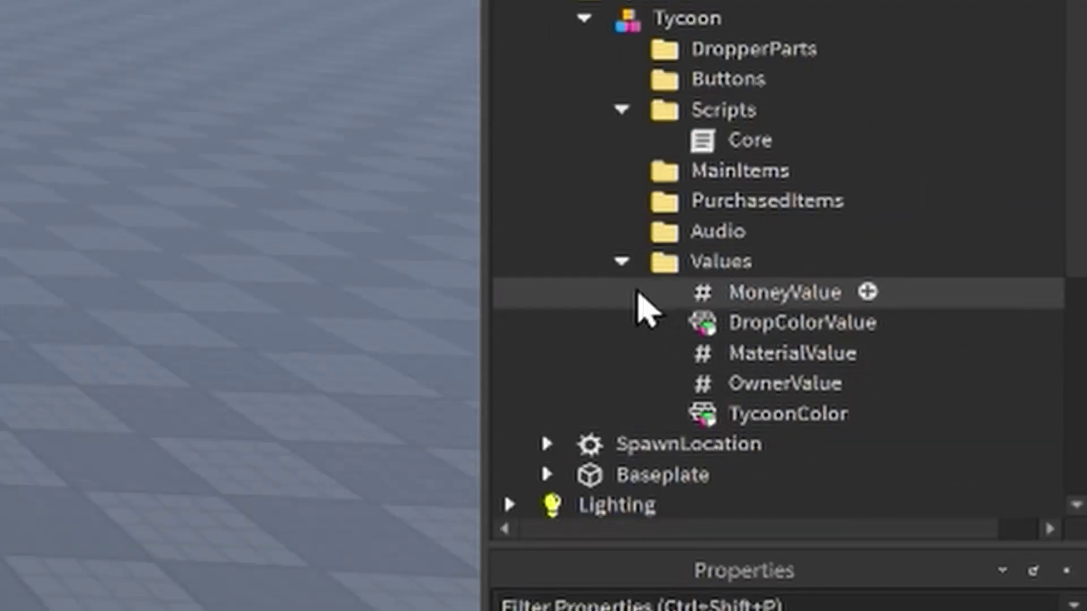
click(622, 261)
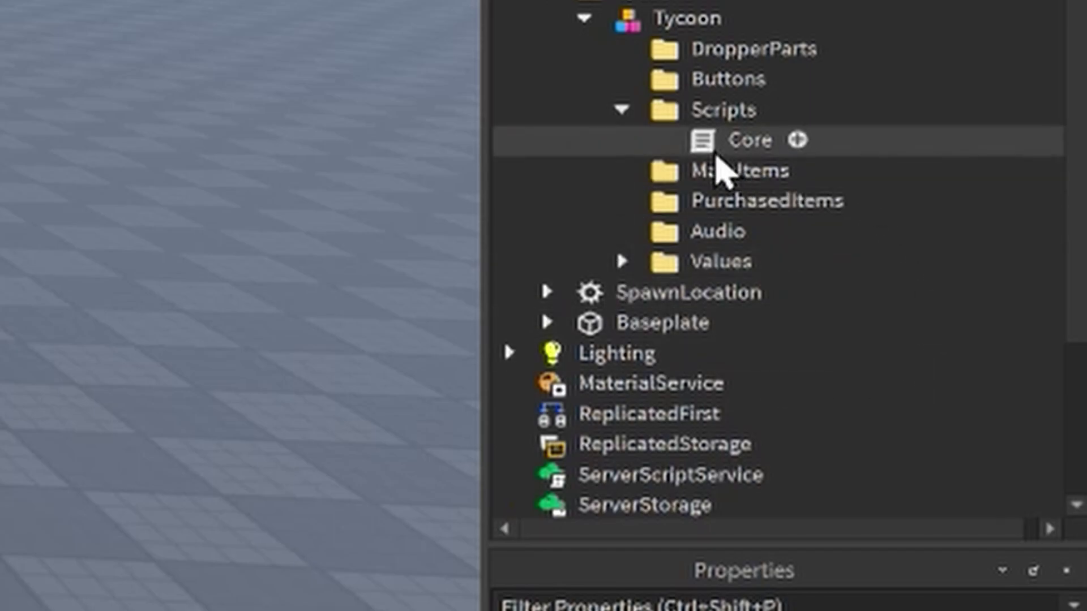
Collapse the Scripts folder and the Tycoon model in the Explorer.
click(622, 109)
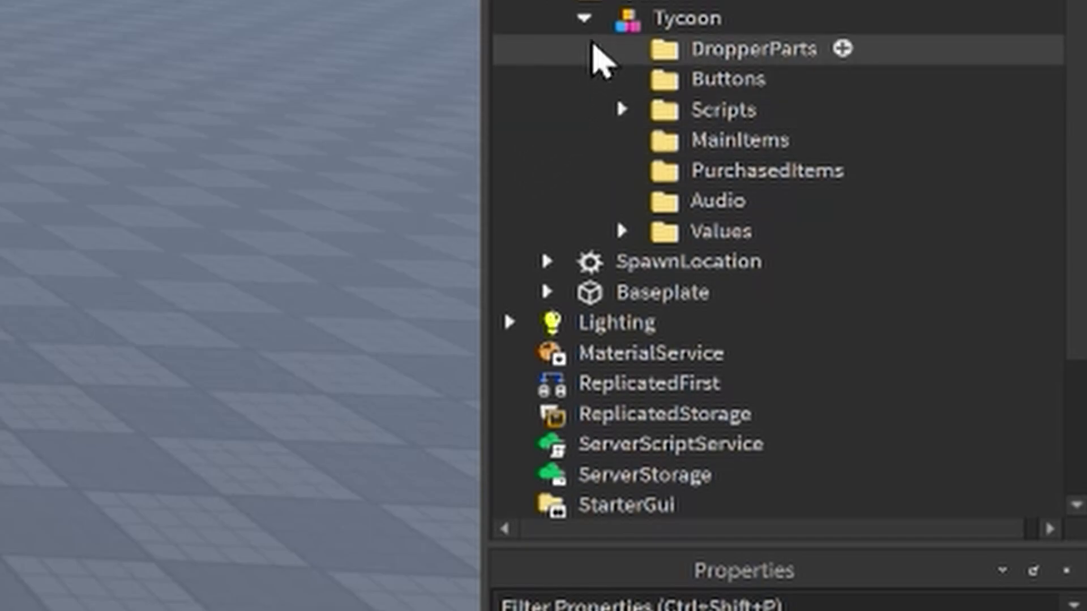
click(584, 18)
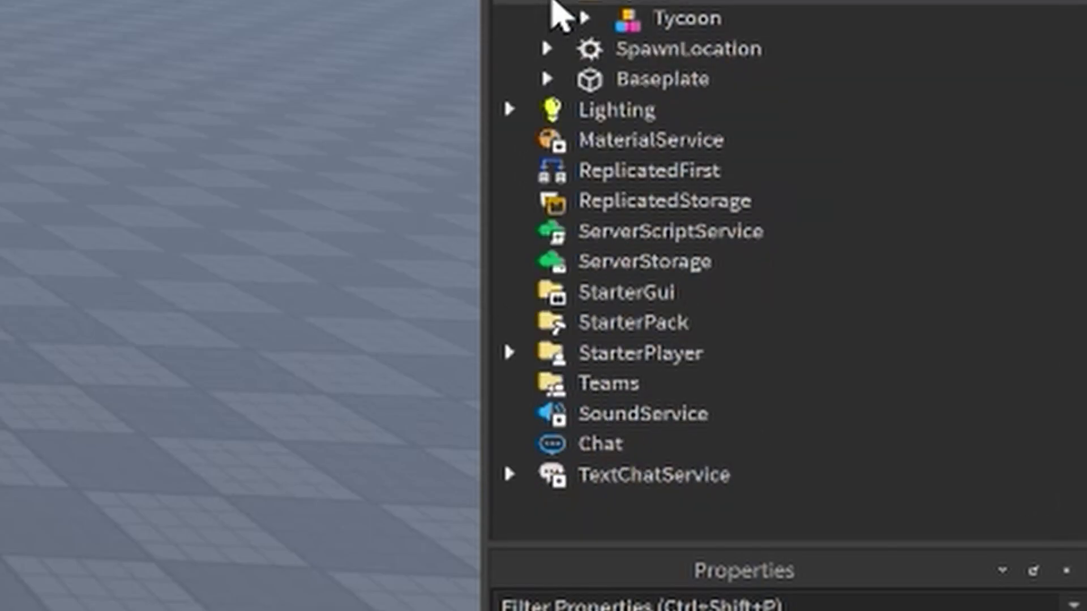
scroll(563, 12, down, 1)
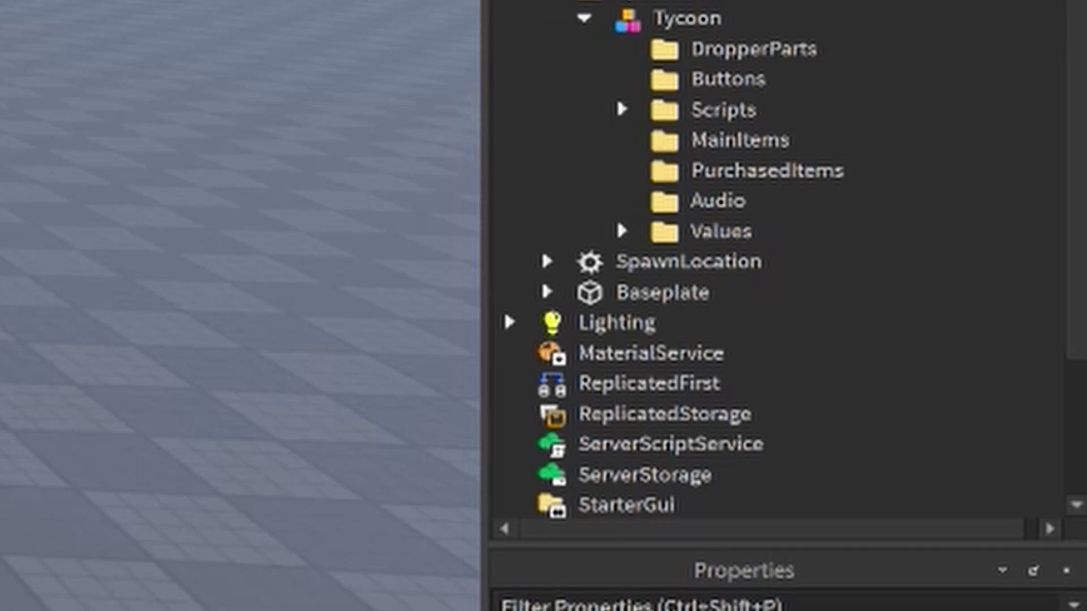
mouse_move(766, 14)
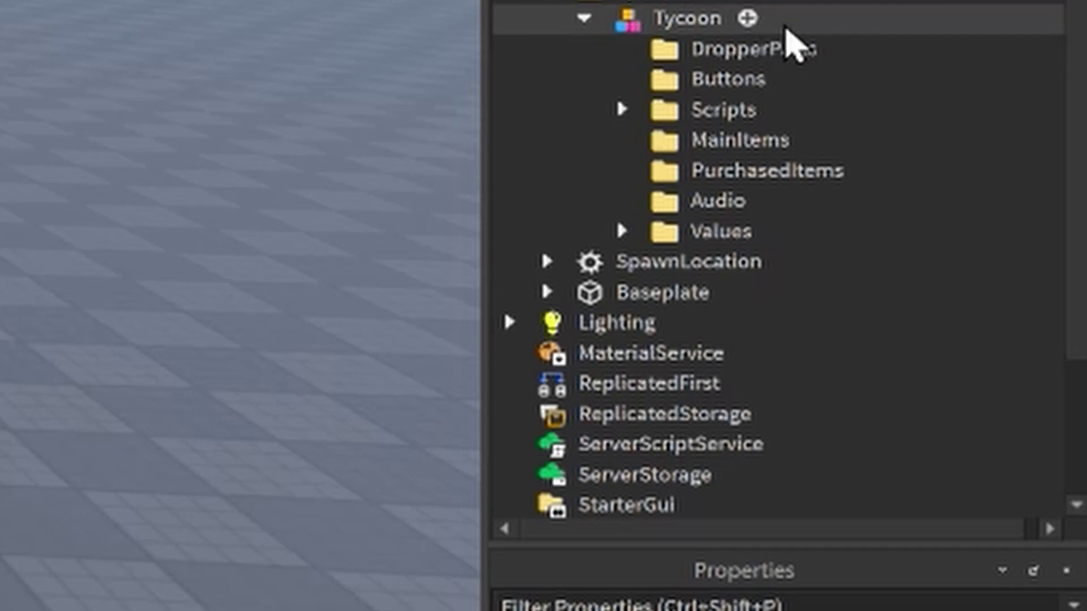